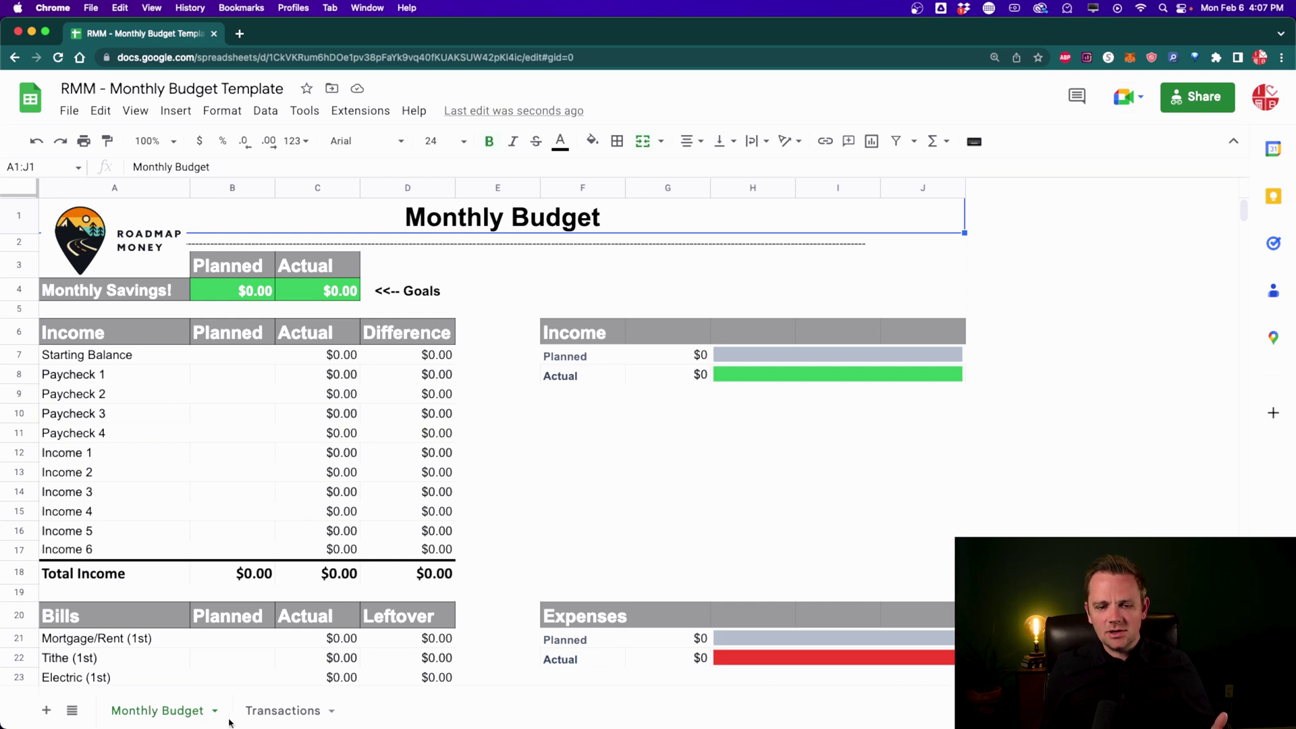
Step: Enter 1000 as the planned Starting Balance in B7 of the Monthly Budget
click(269, 717)
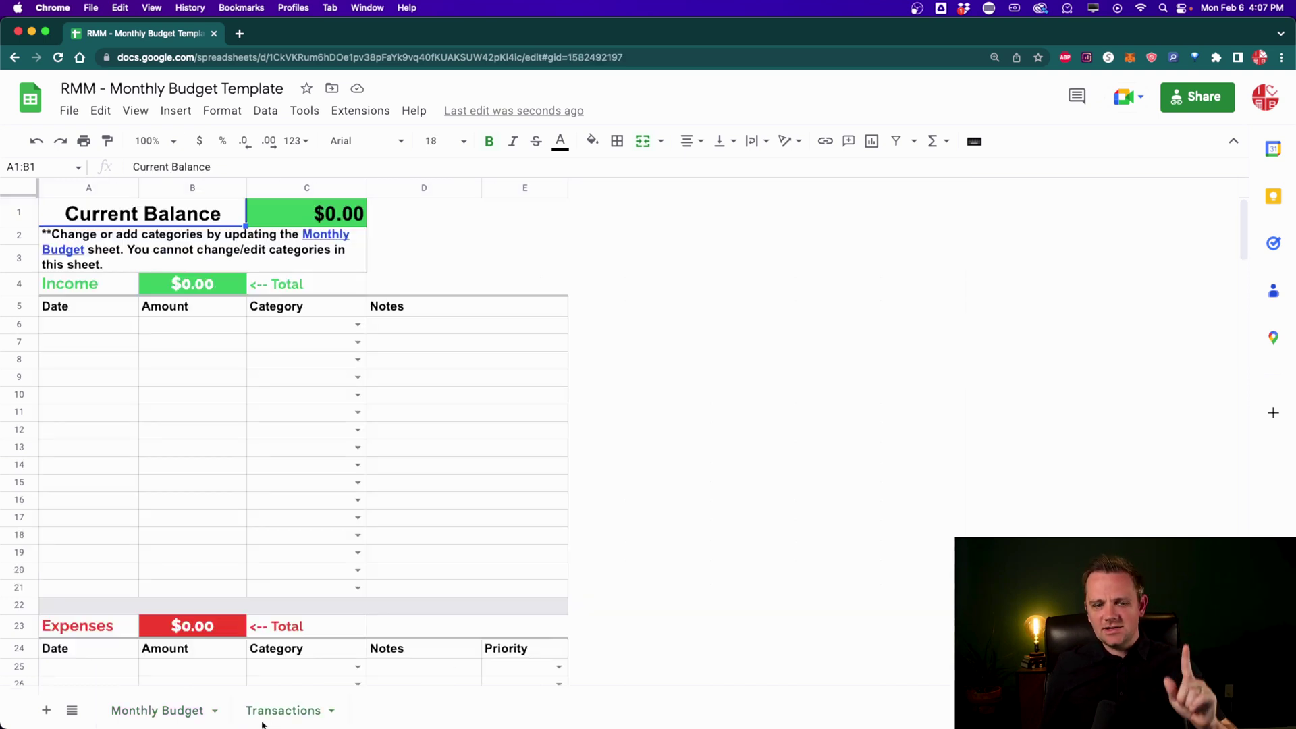
click(170, 712)
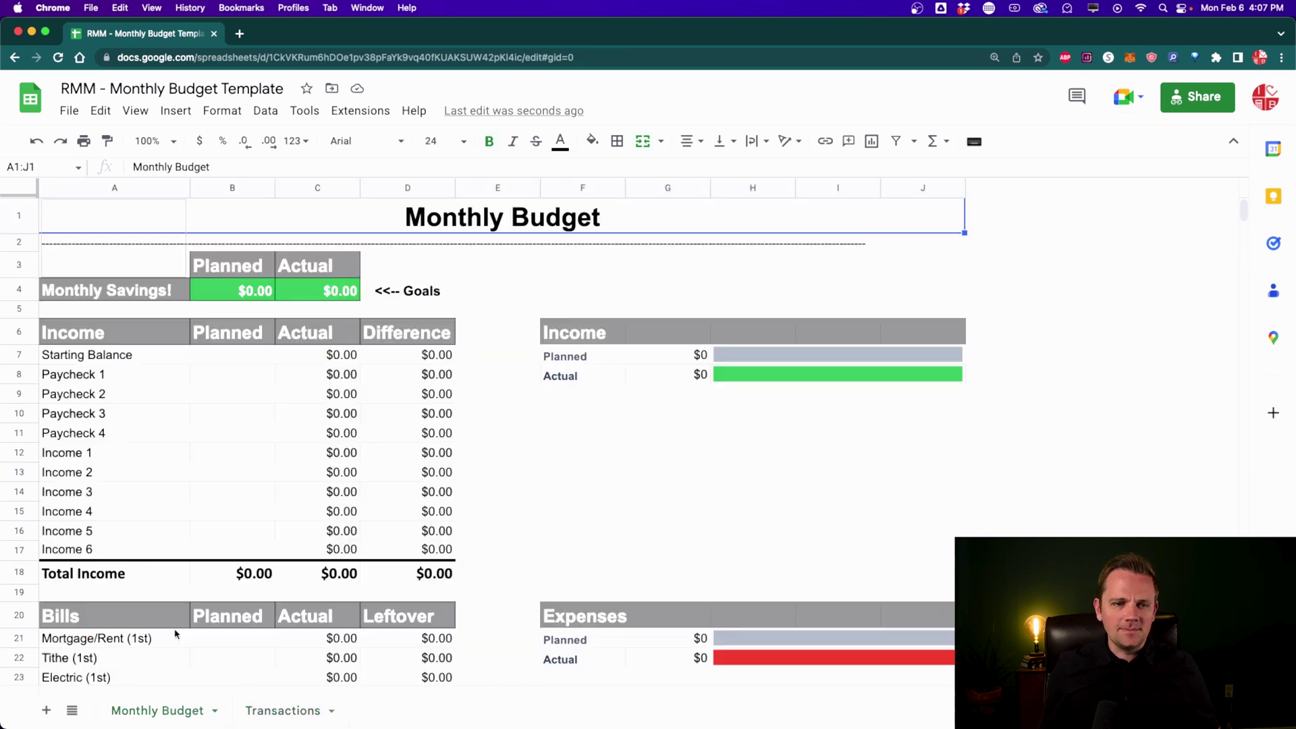
click(243, 360)
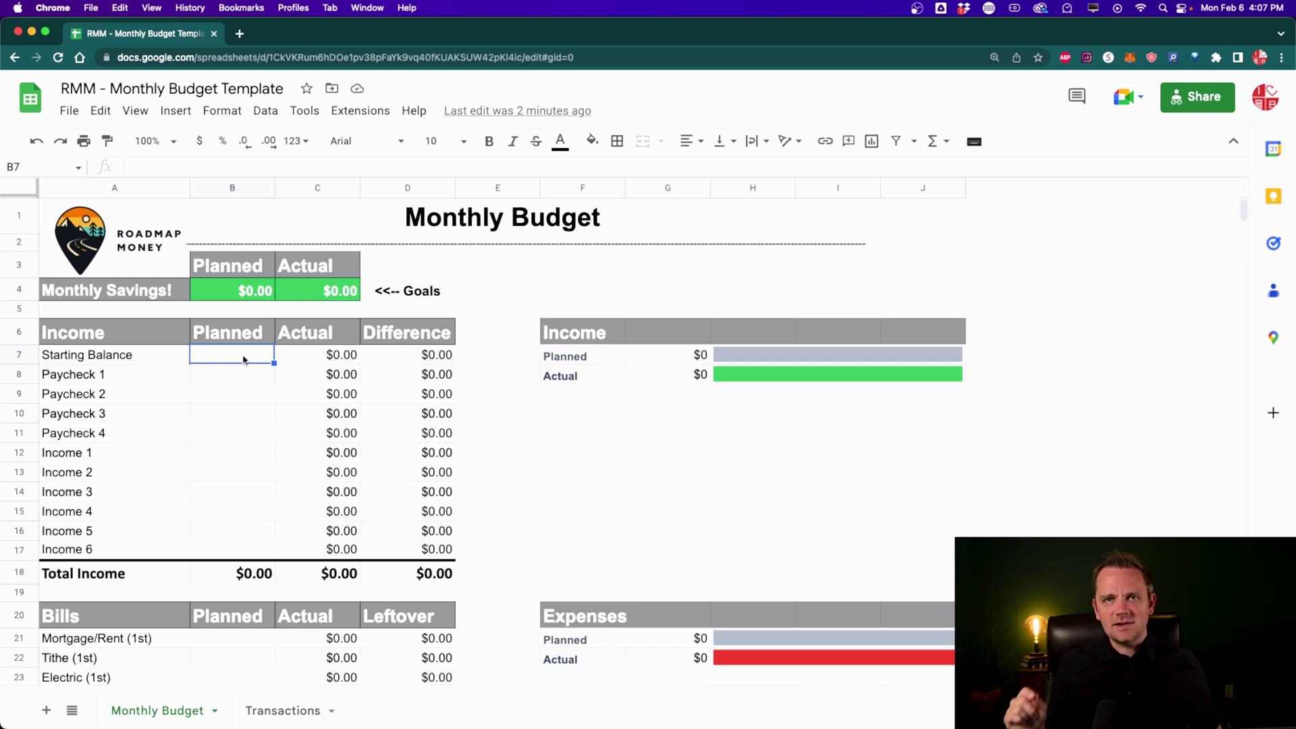
text(1000)
key(Return)
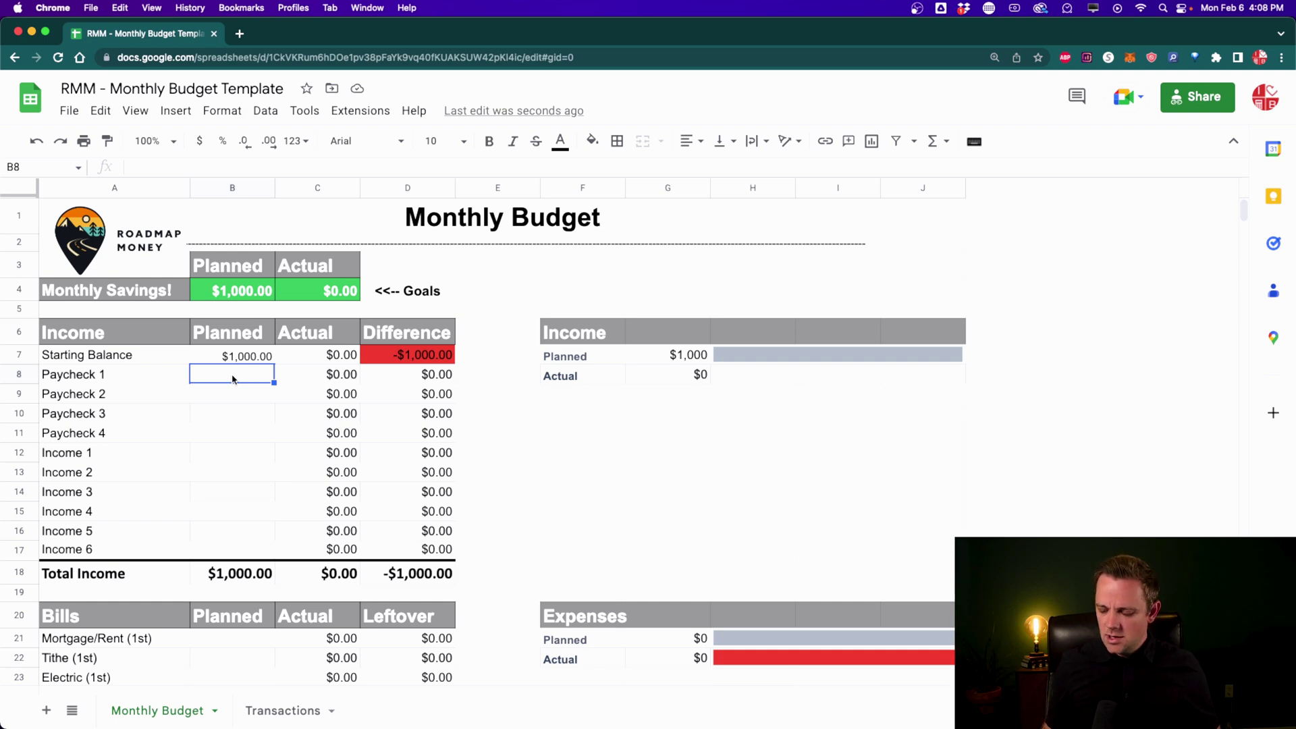
Step: Plan $2,500 for each of Paychecks 1–4 in B8:B11
text(2,50)
text(00)
key(Return)
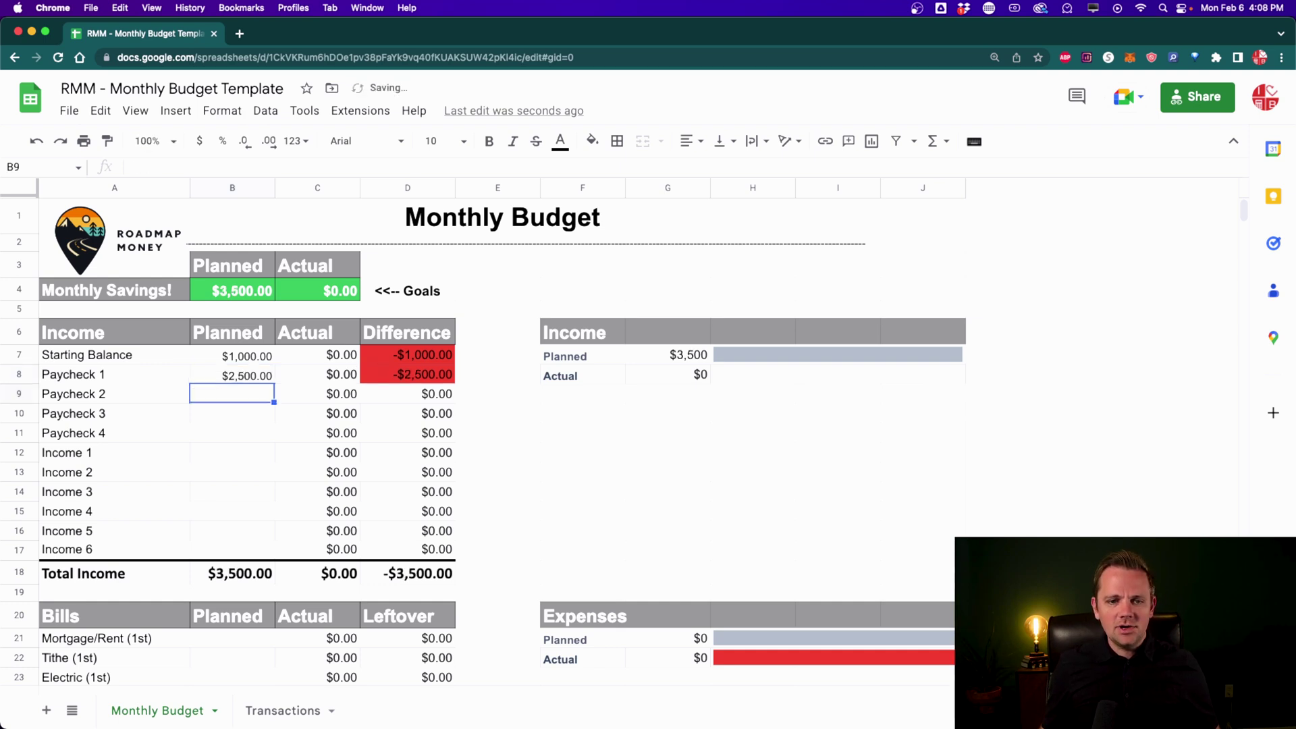
key(Return)
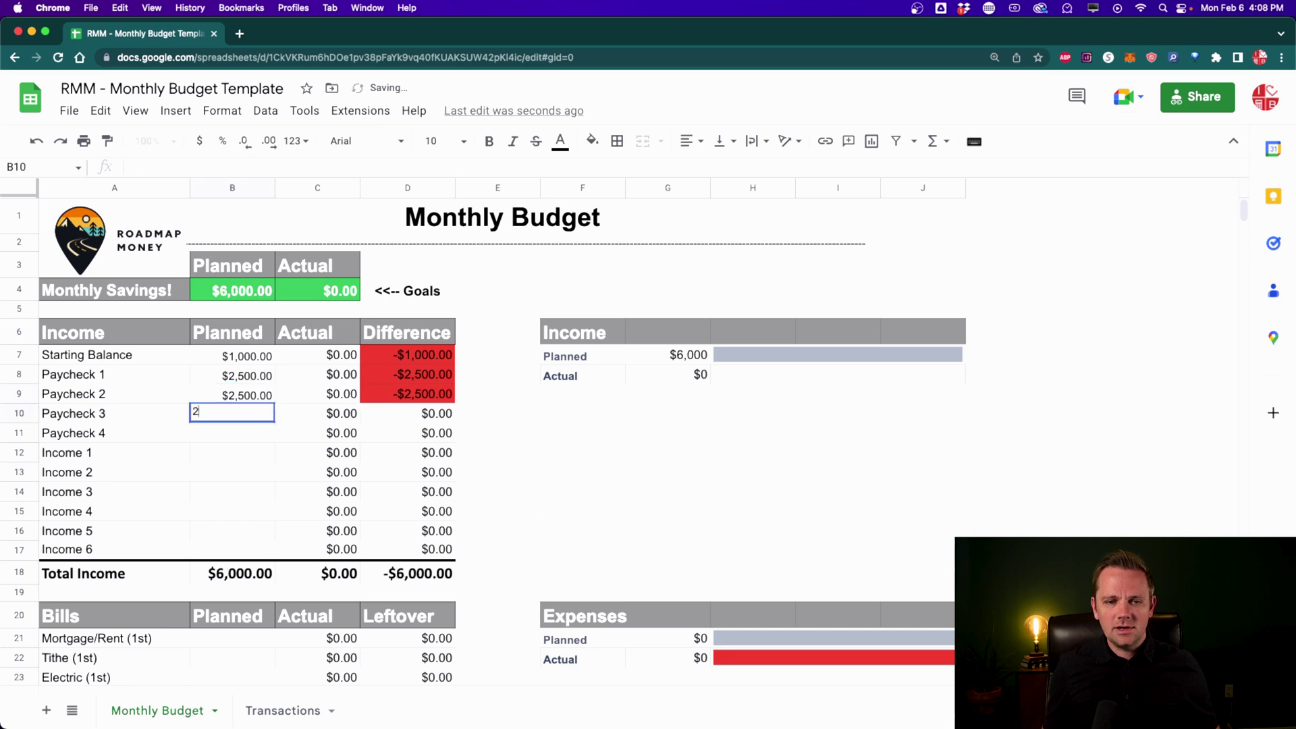
key(Return)
text(2,500)
key(Return)
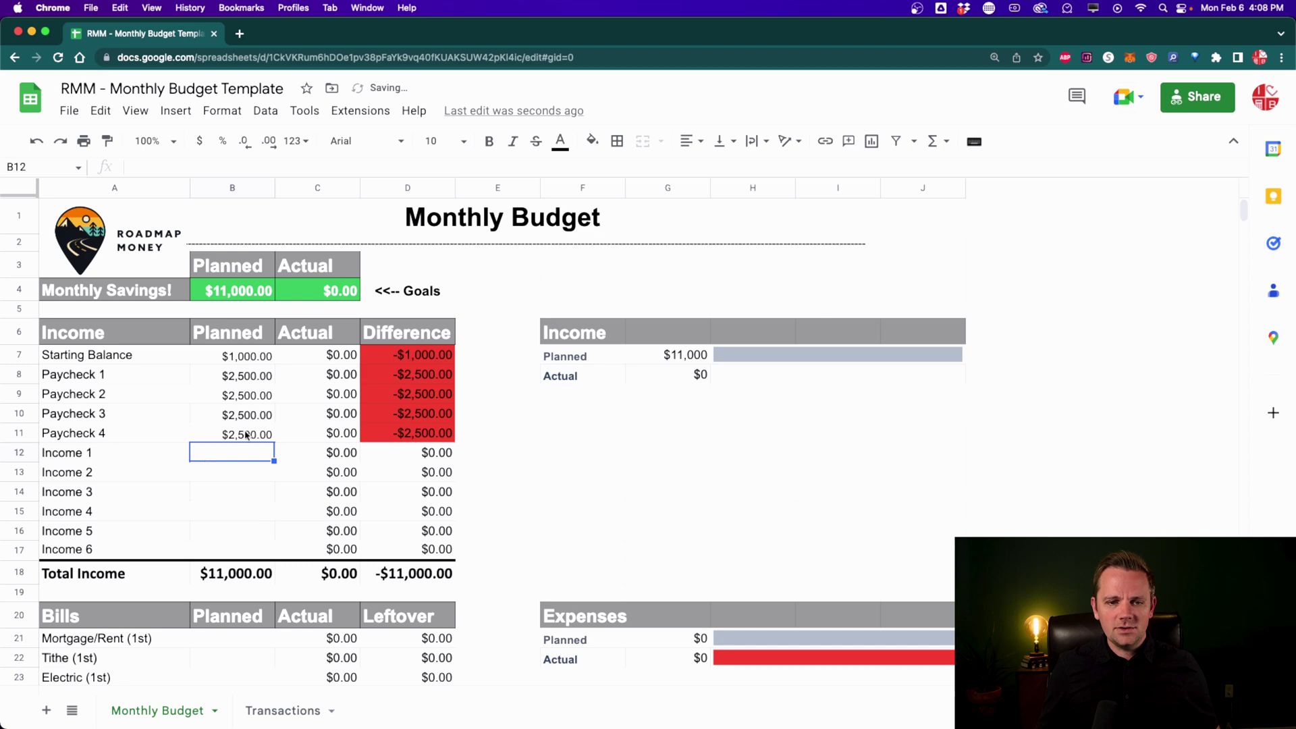
drag(246, 435, 245, 378)
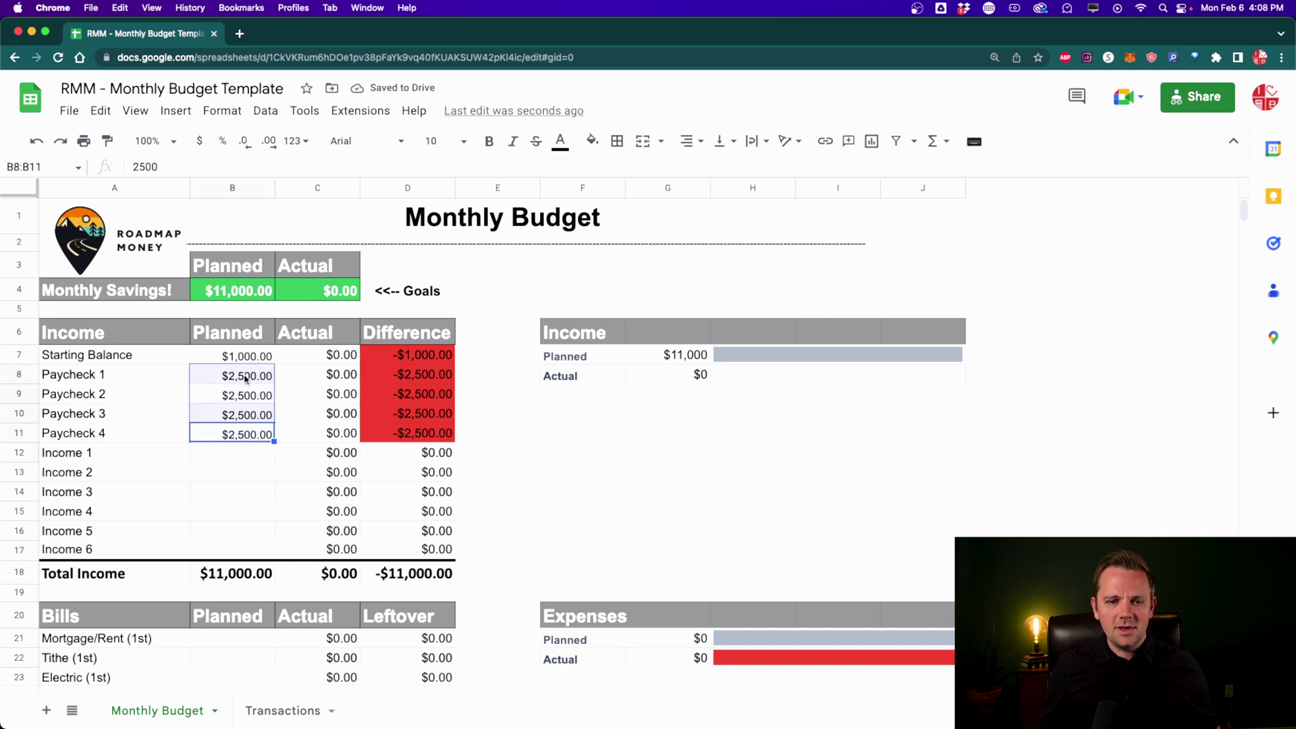
Step: Plan $500 for Income 1, rename it 'Walking dogs', and check the Total Income formula
click(228, 456)
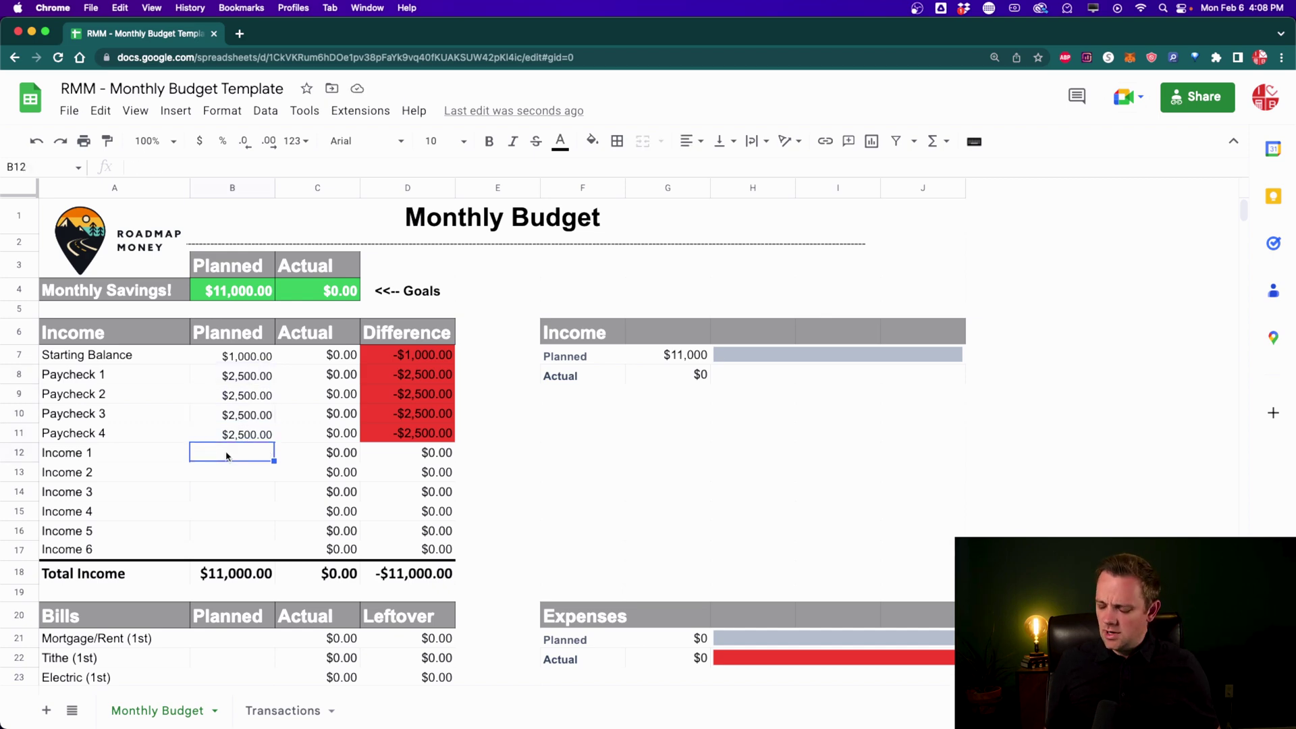
key(Return)
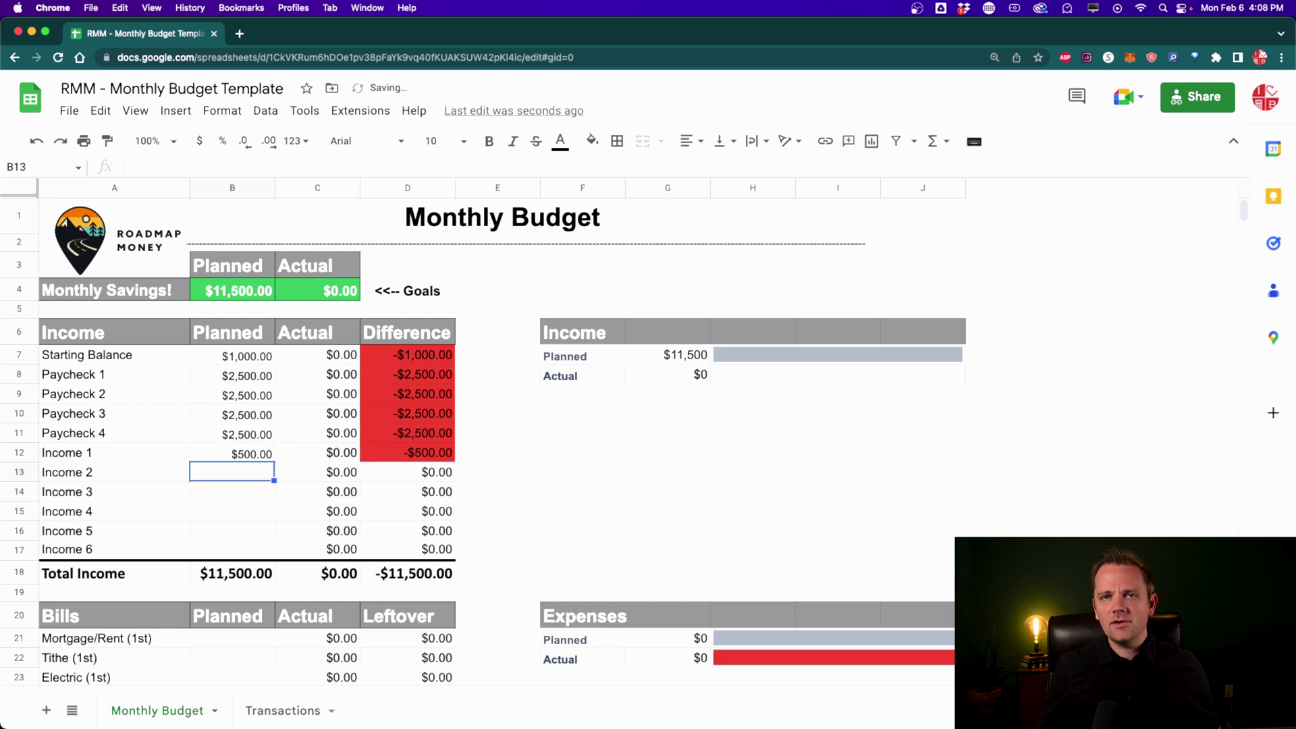
click(148, 451)
text(Walking)
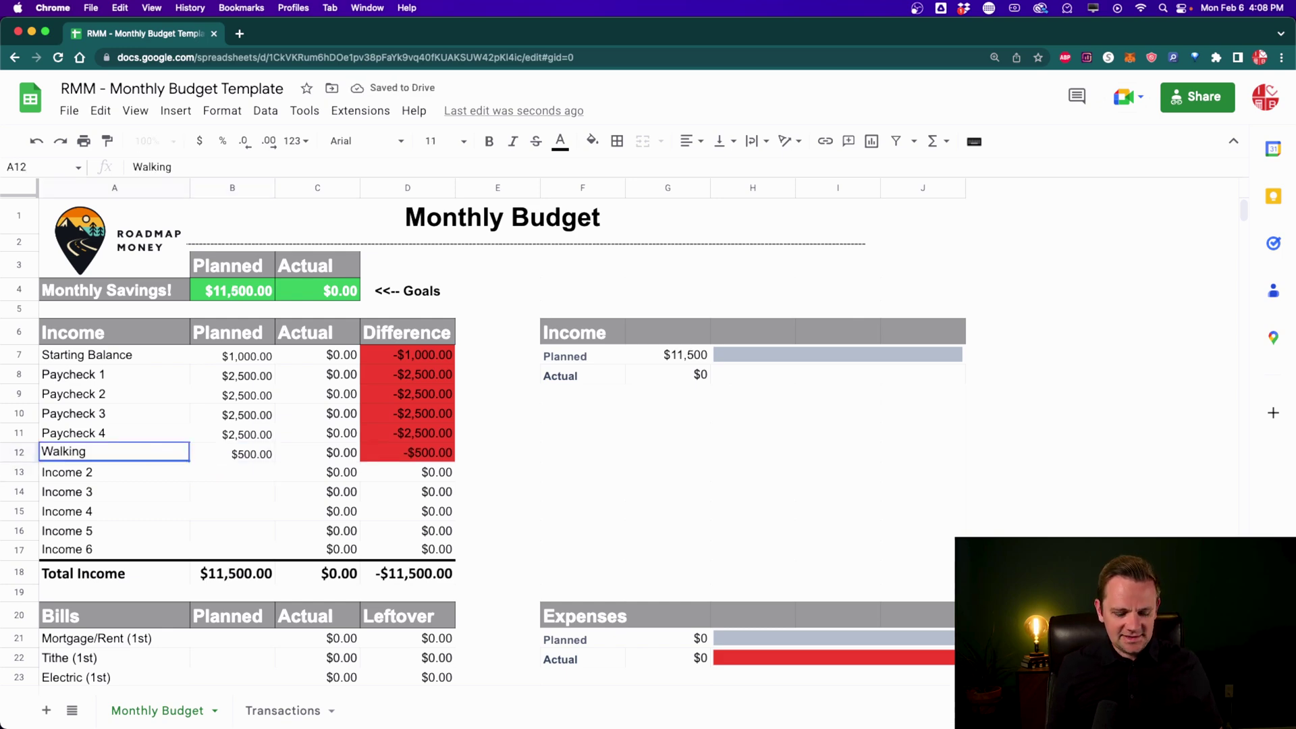
text( dogs)
key(Return)
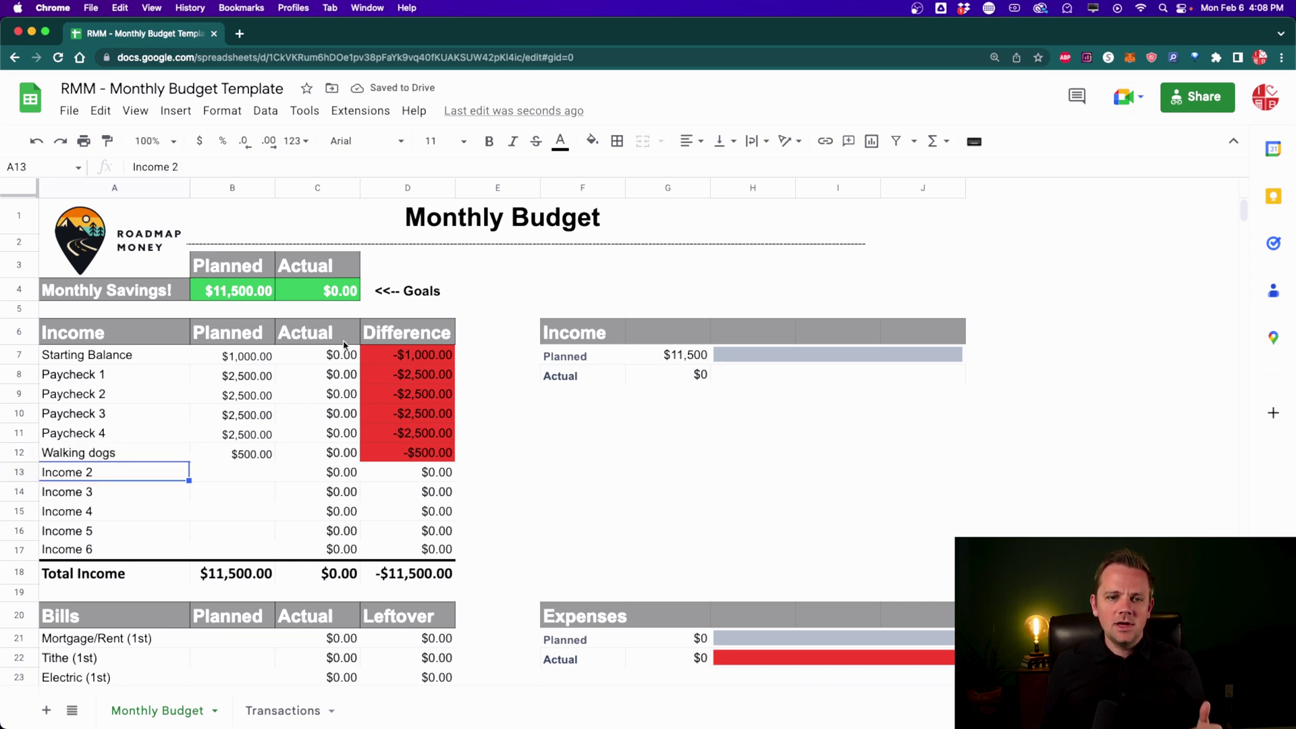
scroll(225, 479, down, 1)
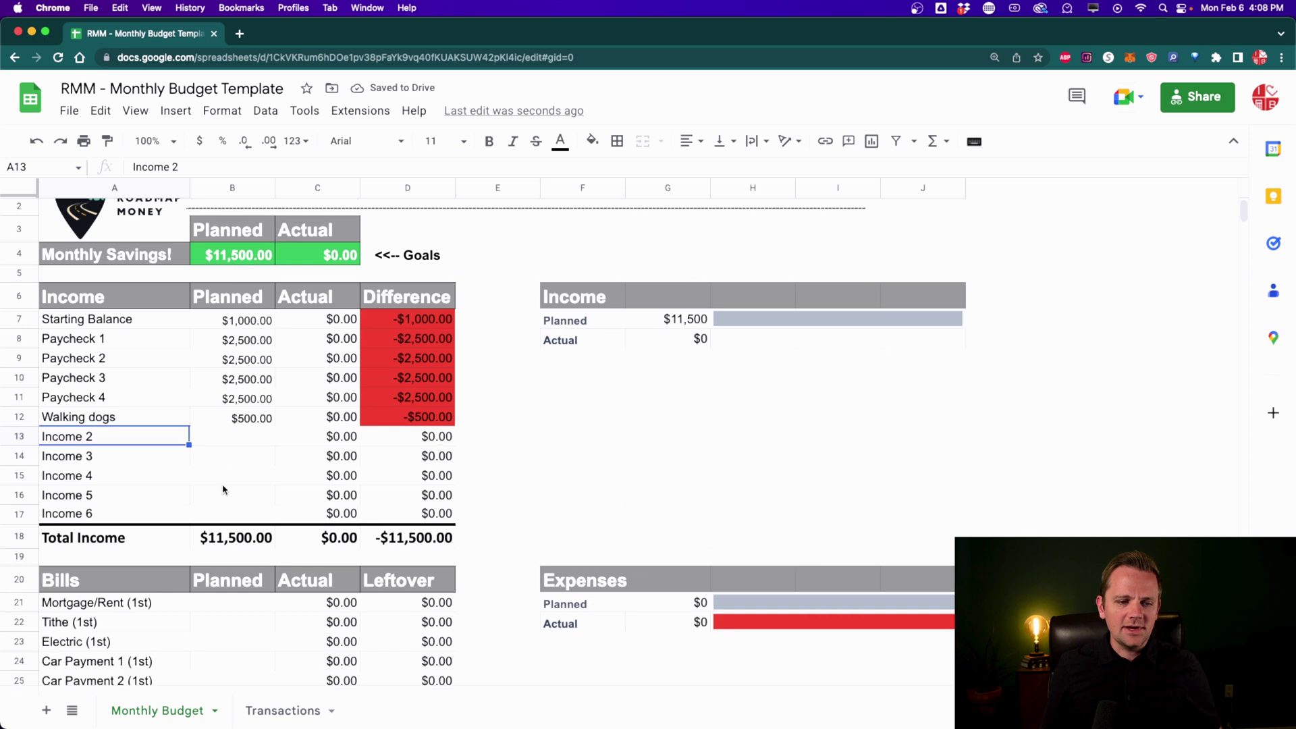
click(211, 537)
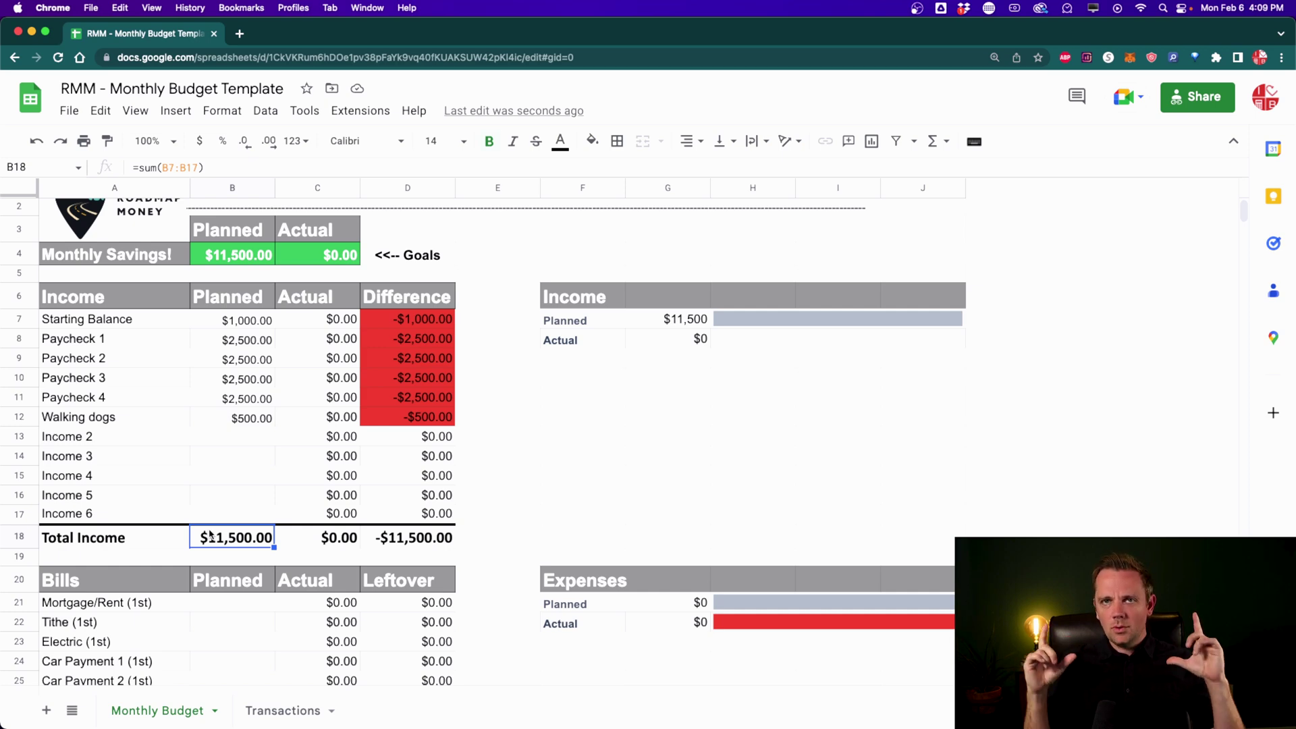
Step: Plan $2,500 for Mortgage/Rent and $1,000 for Tithe
scroll(206, 540, down, 5)
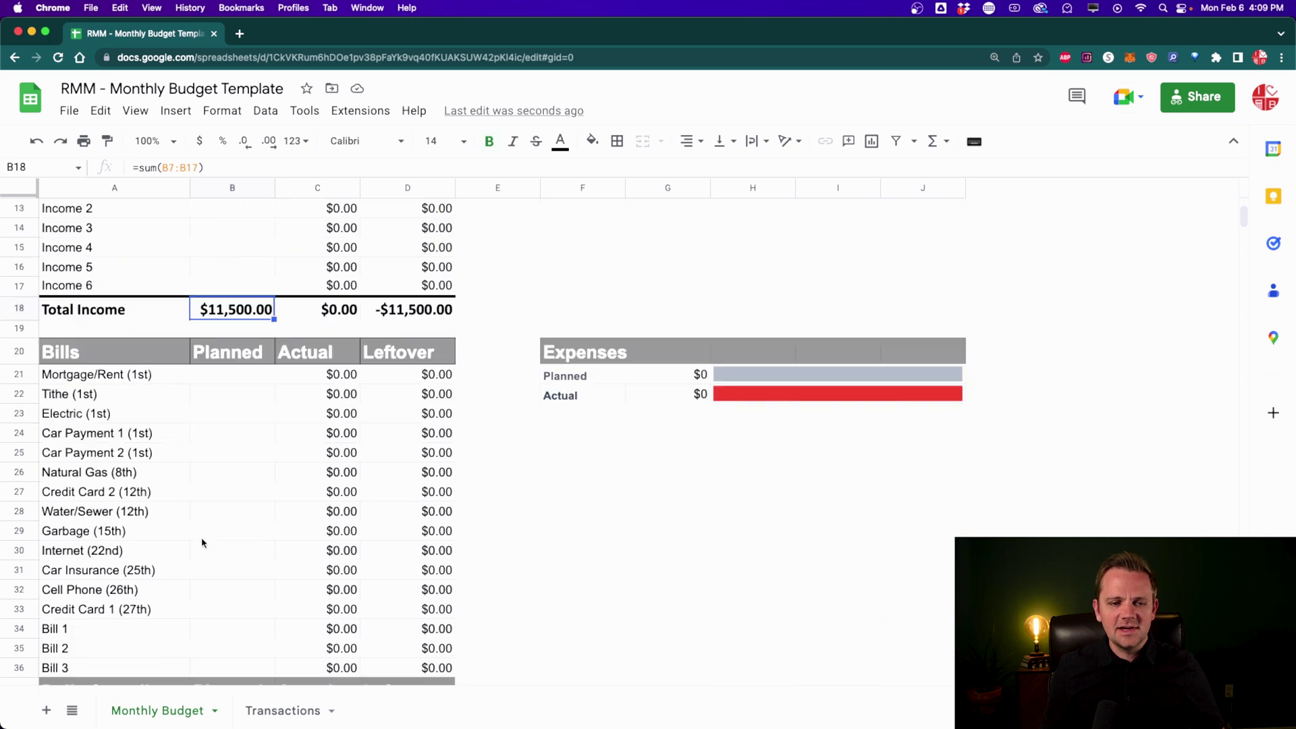
click(214, 380)
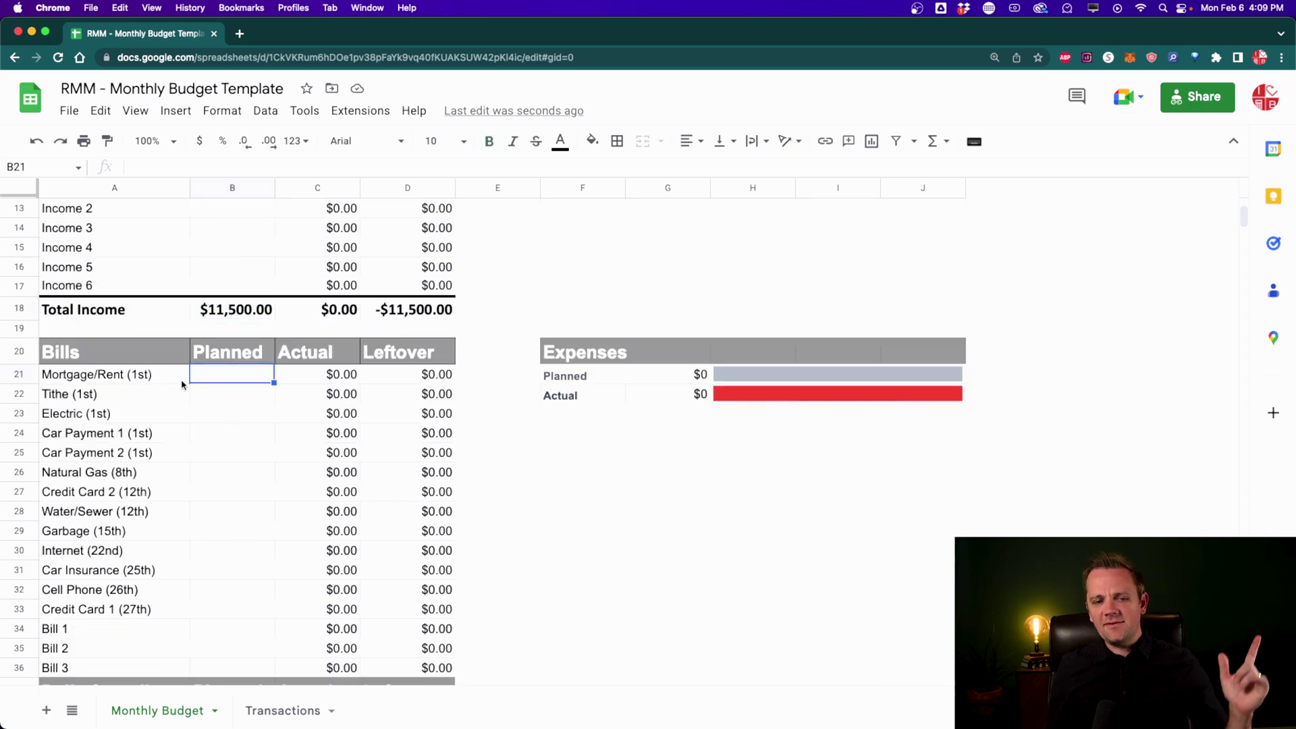
click(115, 380)
click(130, 403)
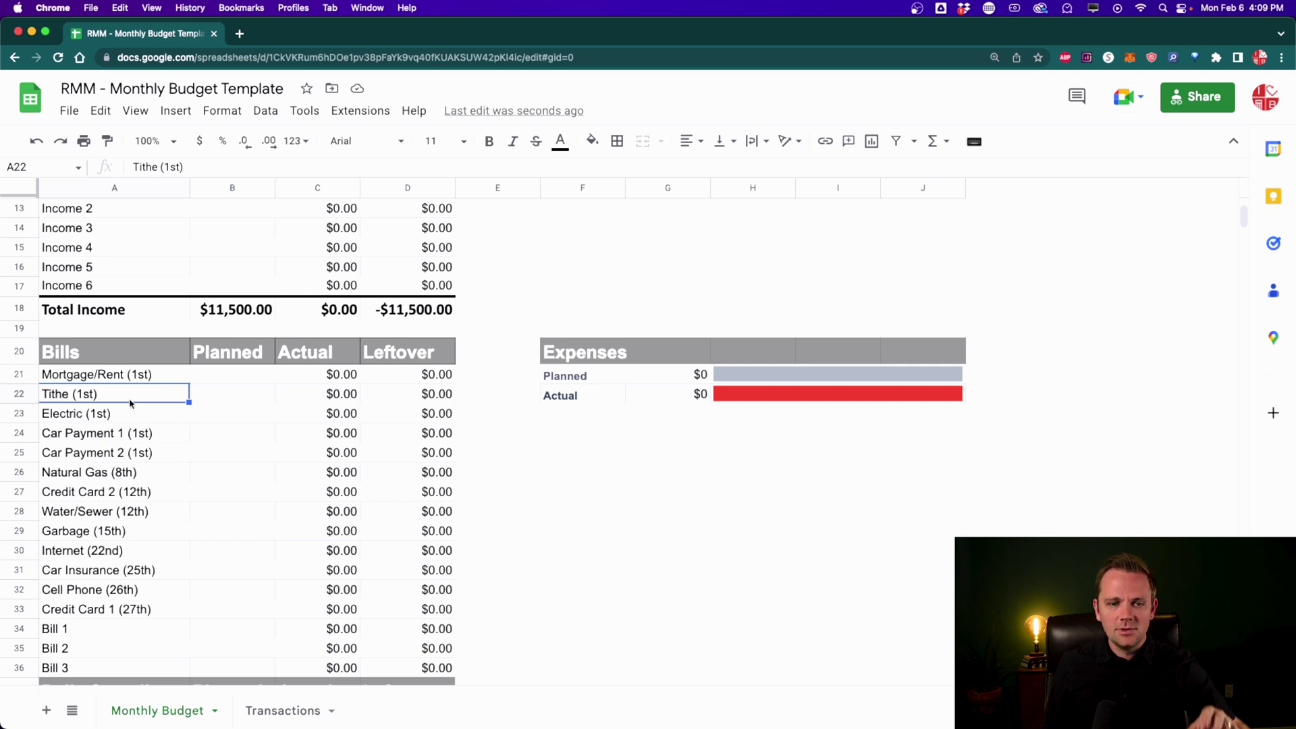
click(214, 376)
key(Return)
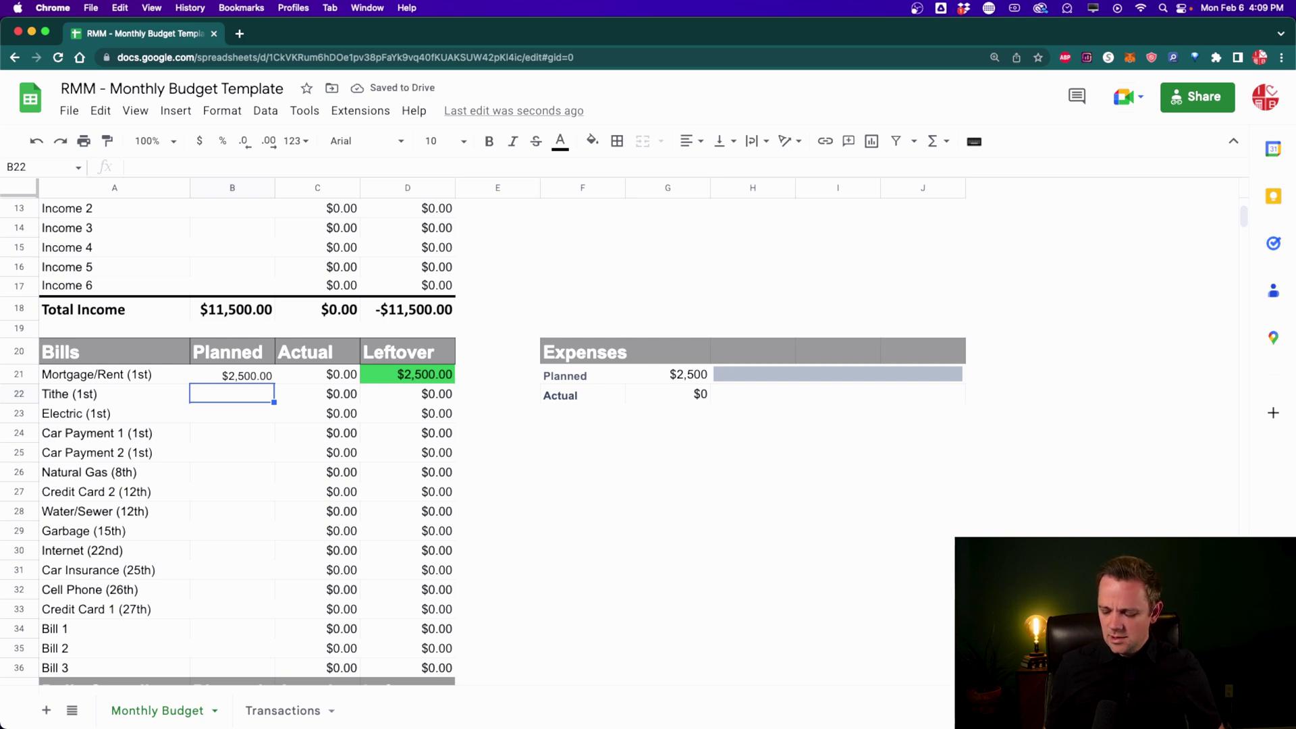
key(Return)
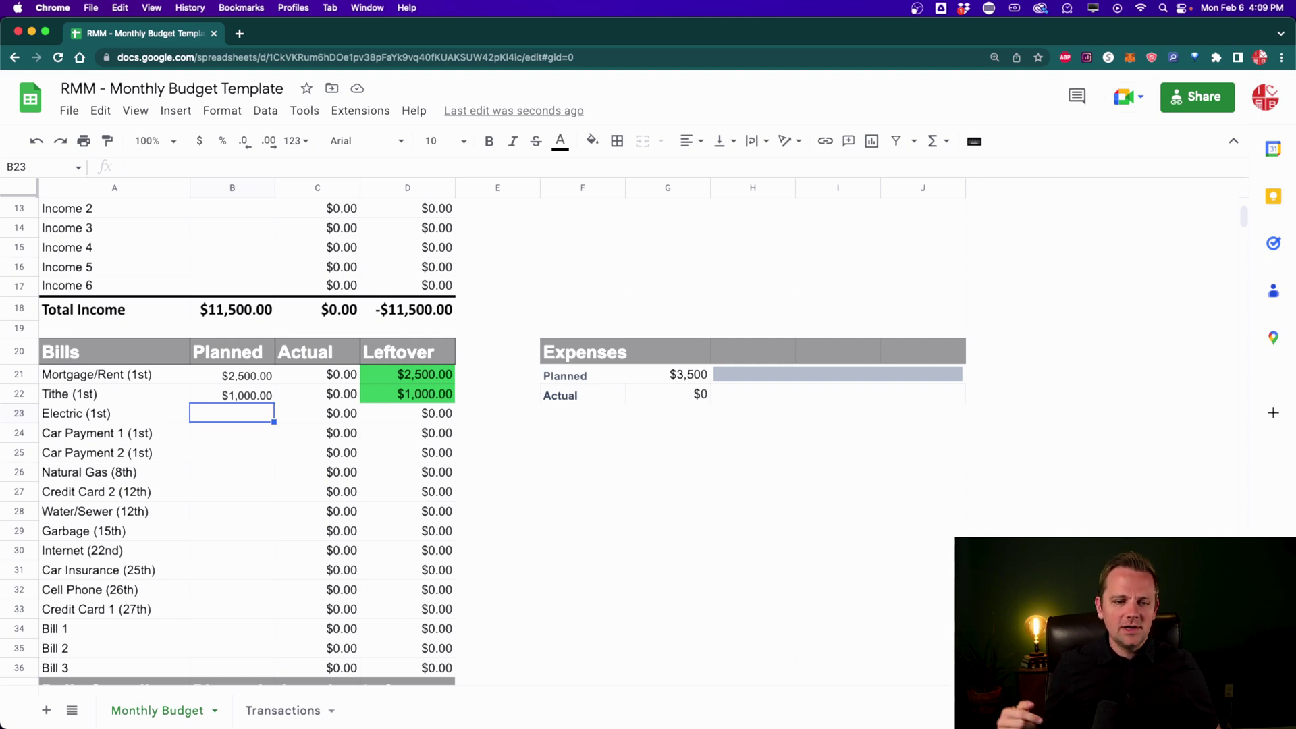
Step: Enter the remaining bill plans: 150, 300, 400, 100, Garbage 60, Internet 80, Car Insurance 350, Cell Phone 200, 100
text(150.00)
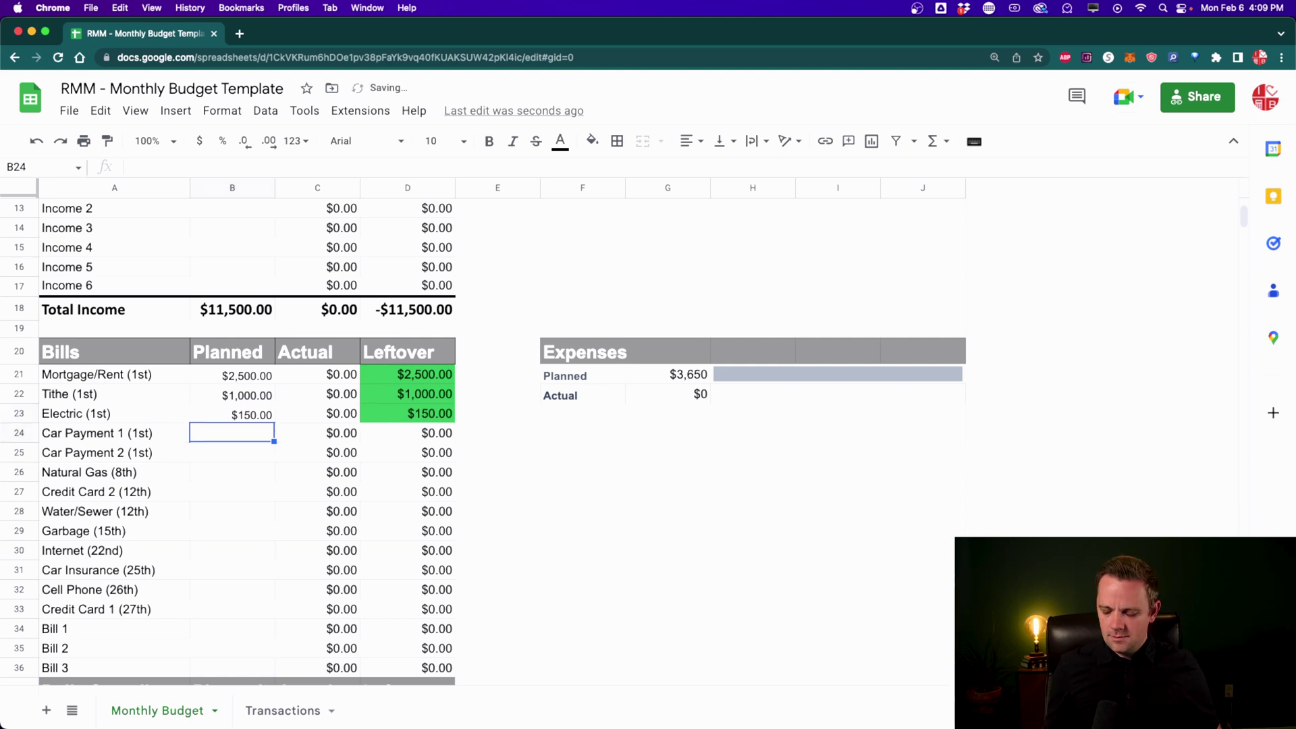
text( $300.00 $400.00 $100.00 $100.00 $100)
key(Return)
text(60)
key(Return)
text(80)
key(Return)
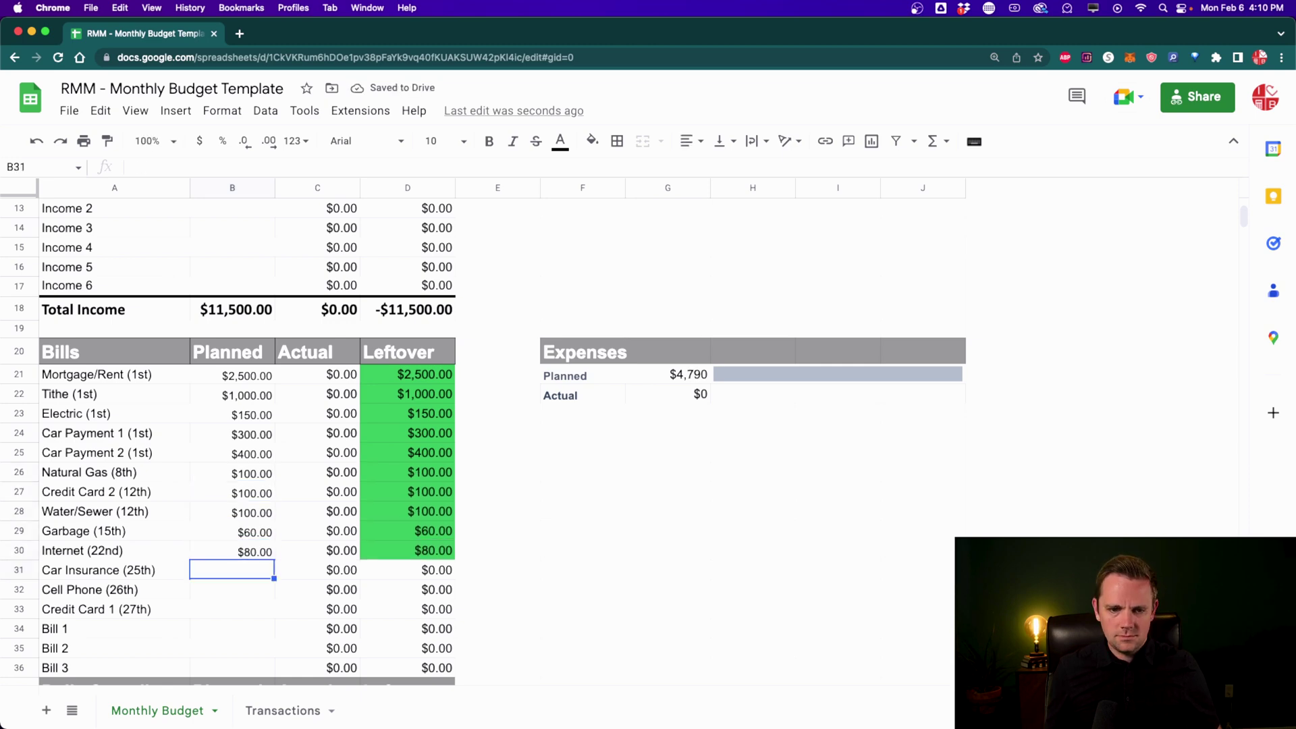
text(350)
key(Return)
text(200)
key(Return)
text(100)
key(Return)
scroll(200, 414, down, 5)
scroll(150, 238, up, 3)
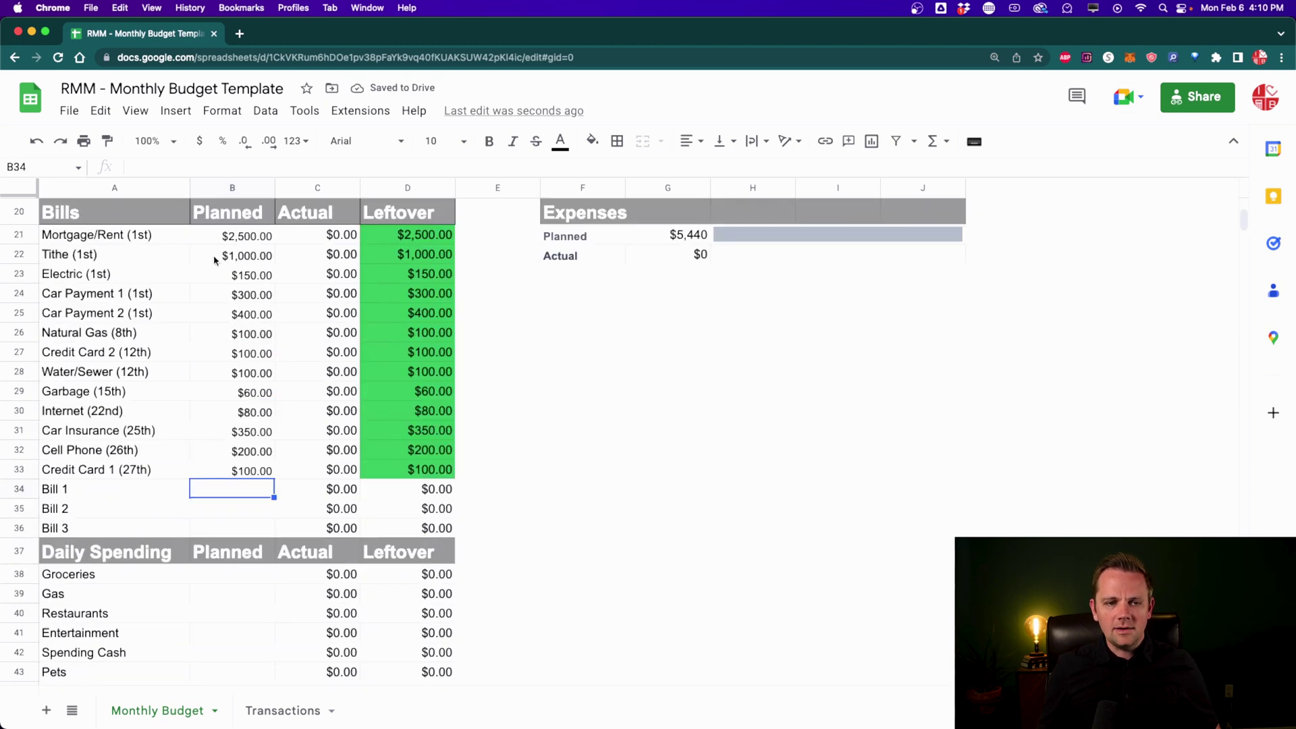
click(94, 236)
click(86, 335)
click(85, 449)
drag(76, 525, 104, 245)
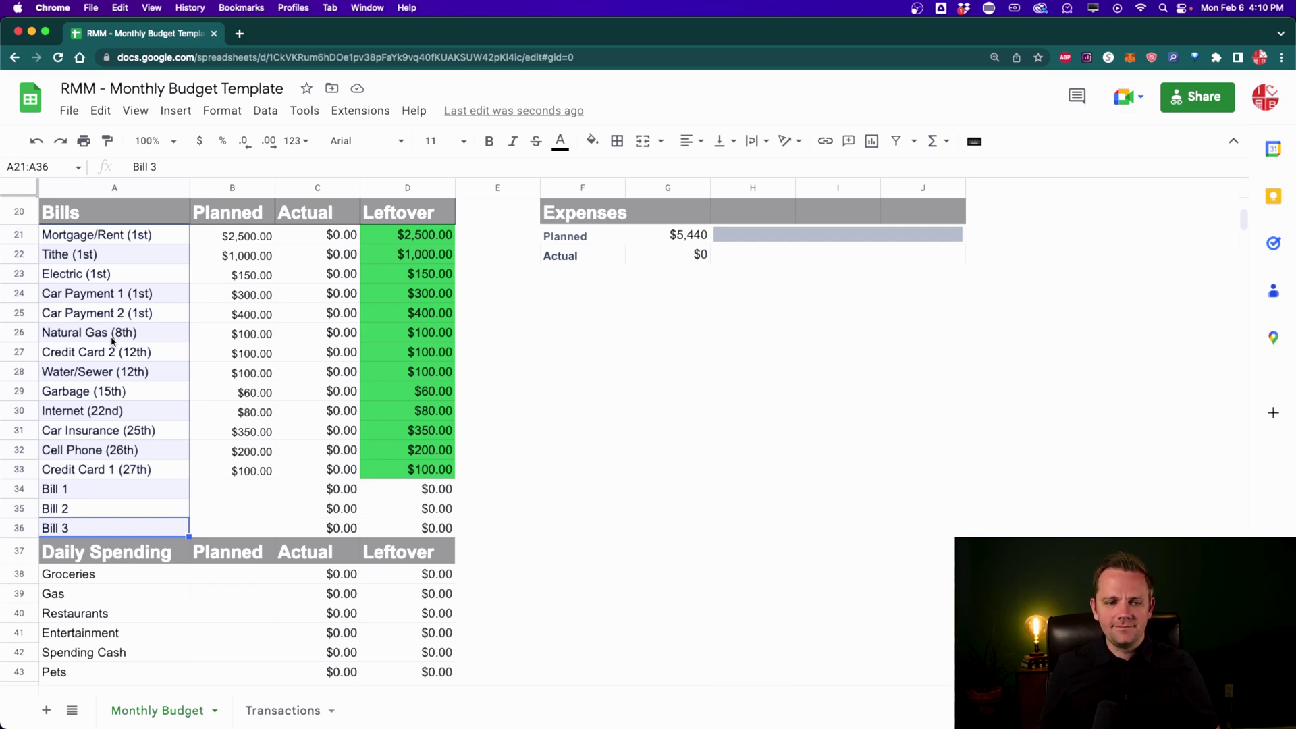
scroll(112, 342, down, 5)
scroll(112, 343, up, 3)
scroll(154, 391, down, 2)
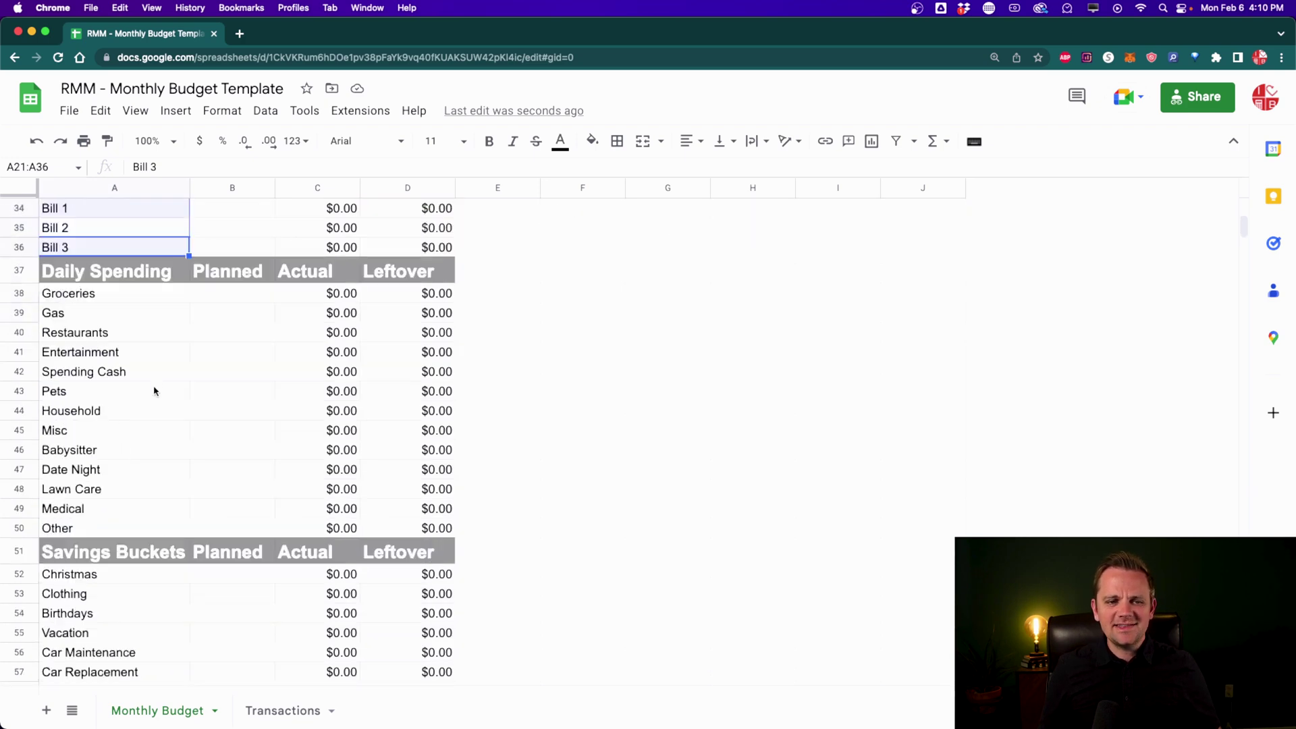
click(136, 296)
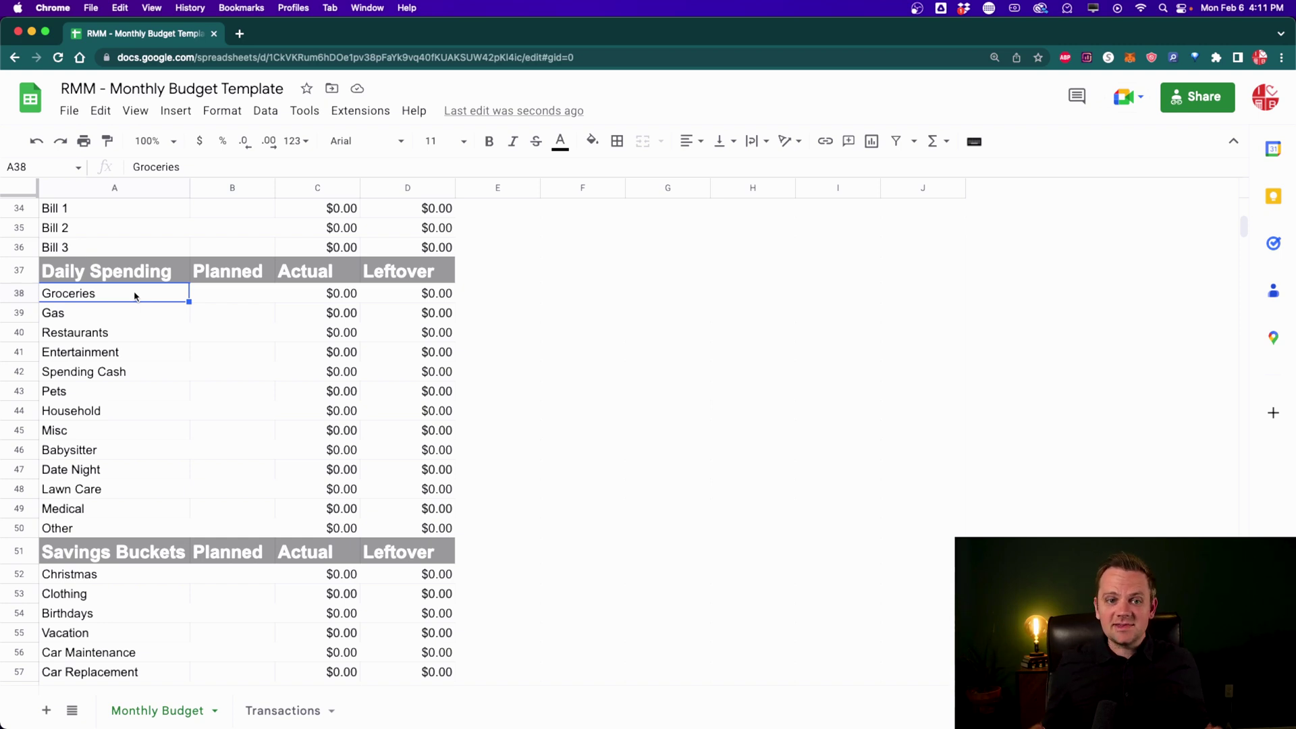
Step: Enter planned Daily Spending amounts in B38:B50, from Groceries $1,500 through Other $100
click(251, 303)
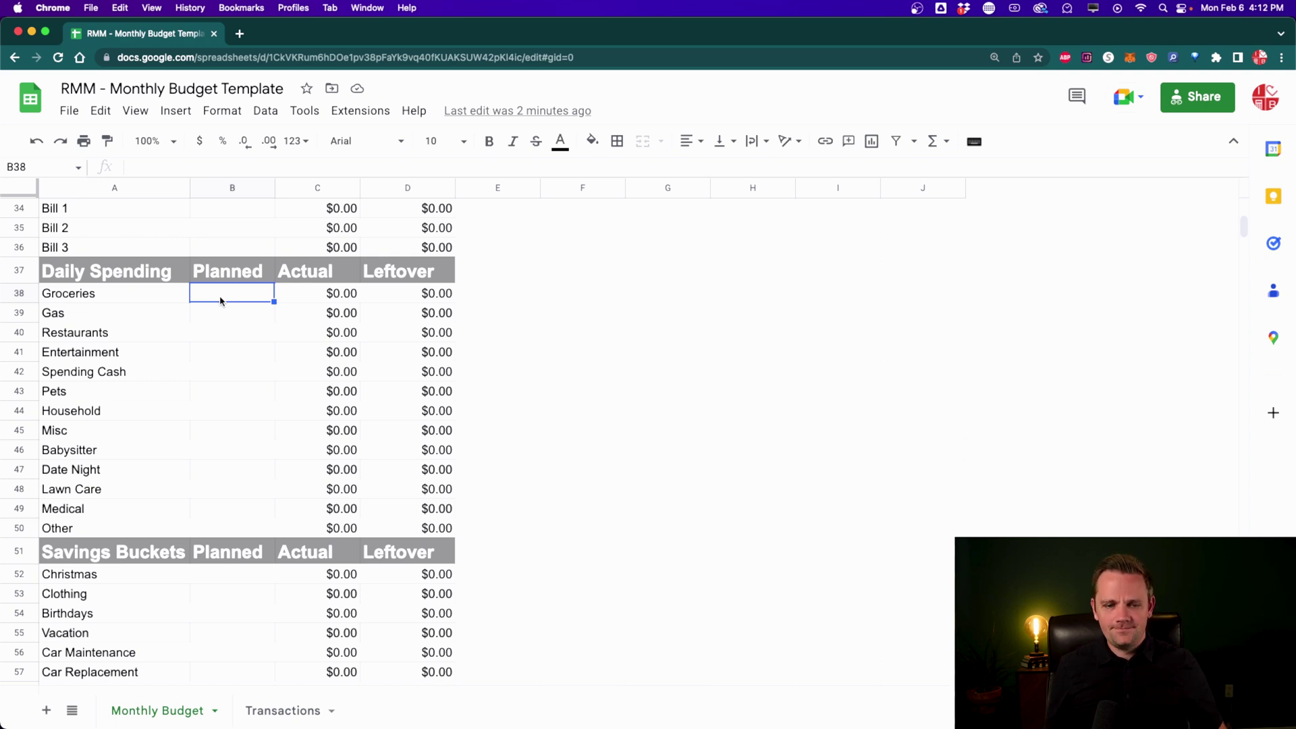
text(1500 300)
key(Return)
text(300)
key(Return)
text(100)
key(Return)
text(400)
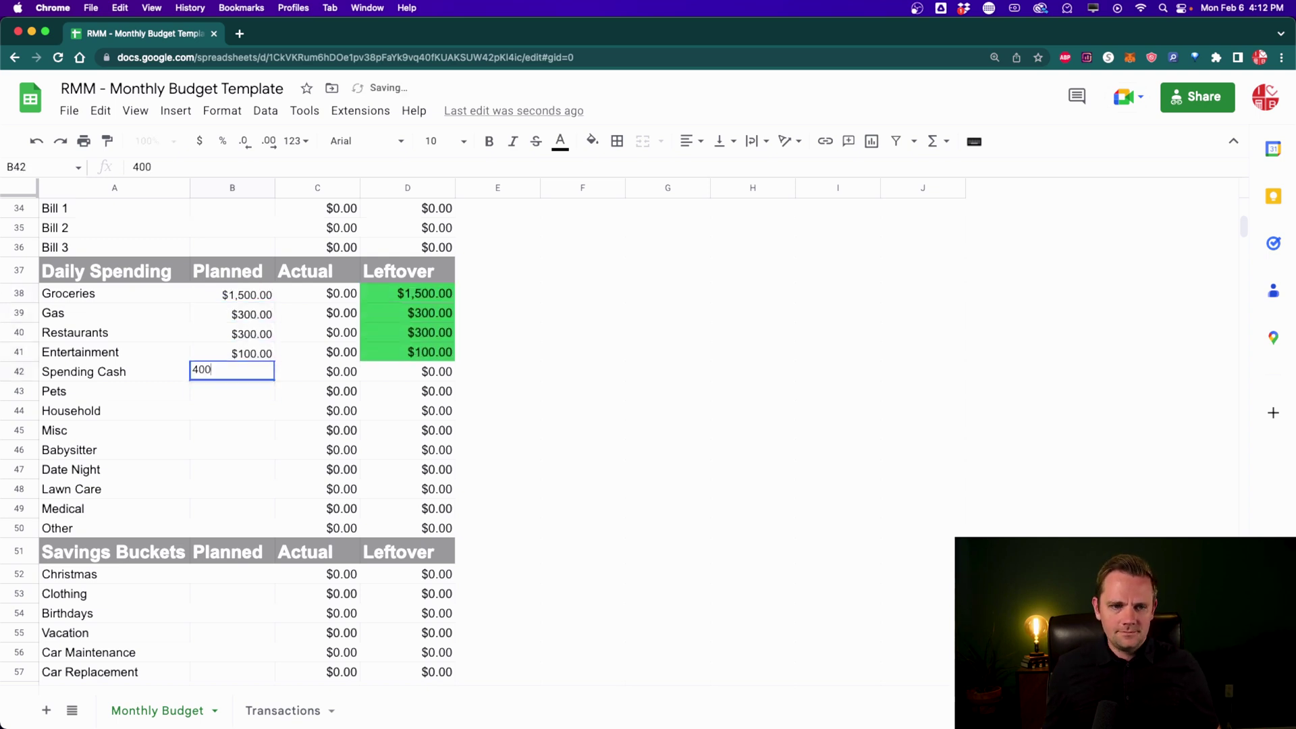
key(Return)
text(100 100 250 150 200 150)
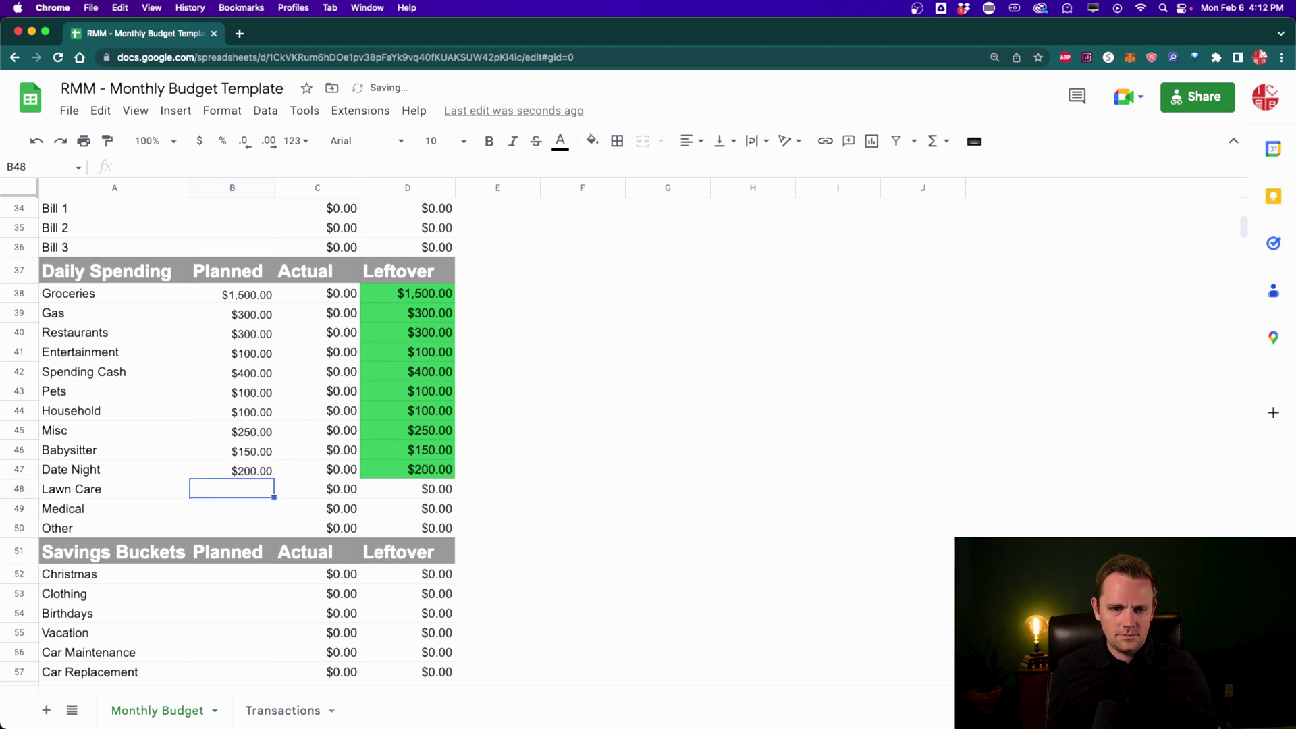
key(Return)
text(100)
key(Return)
text(100)
key(Return)
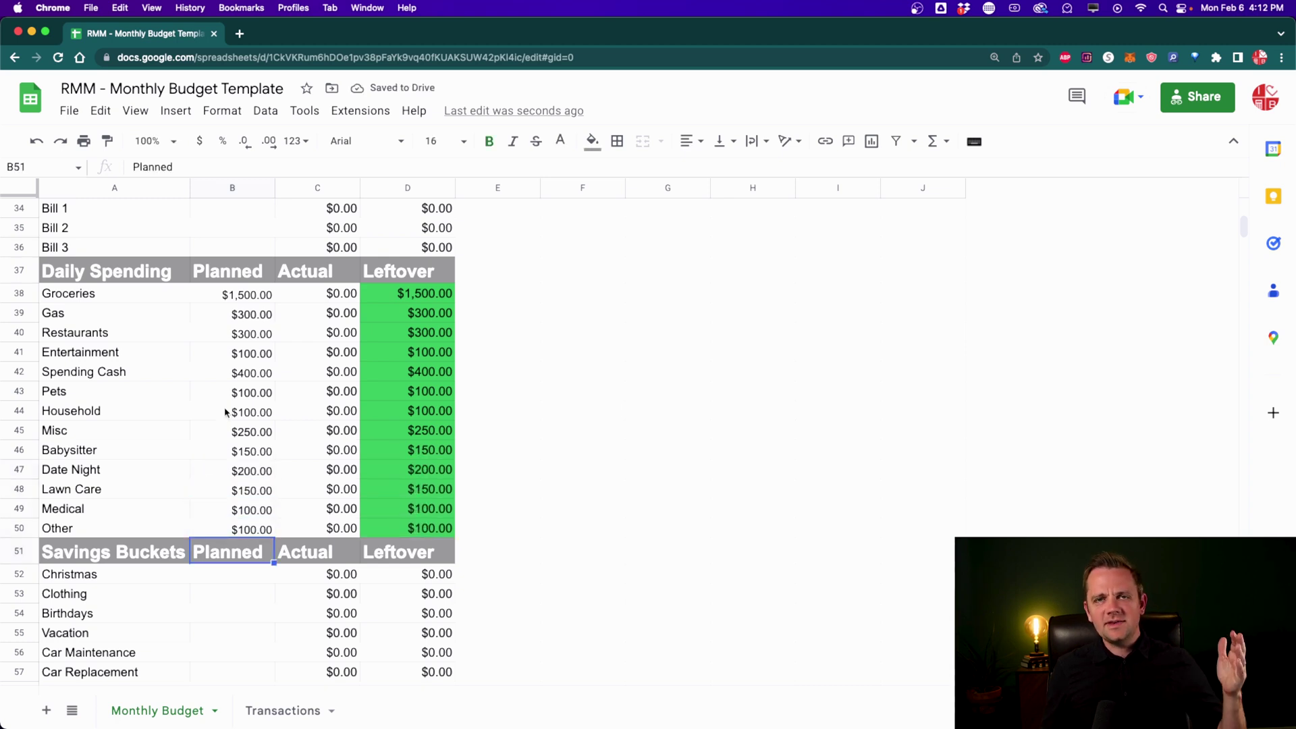
scroll(225, 411, down, 5)
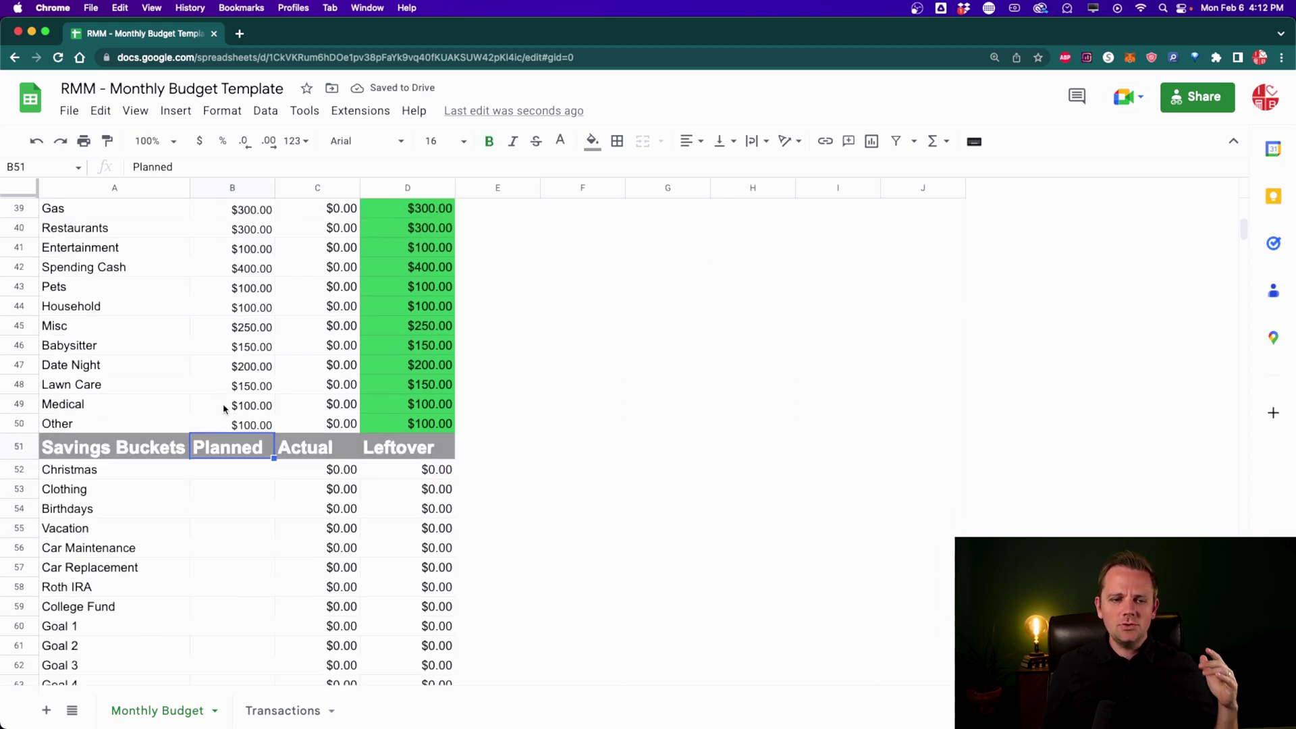
scroll(224, 409, down, 2)
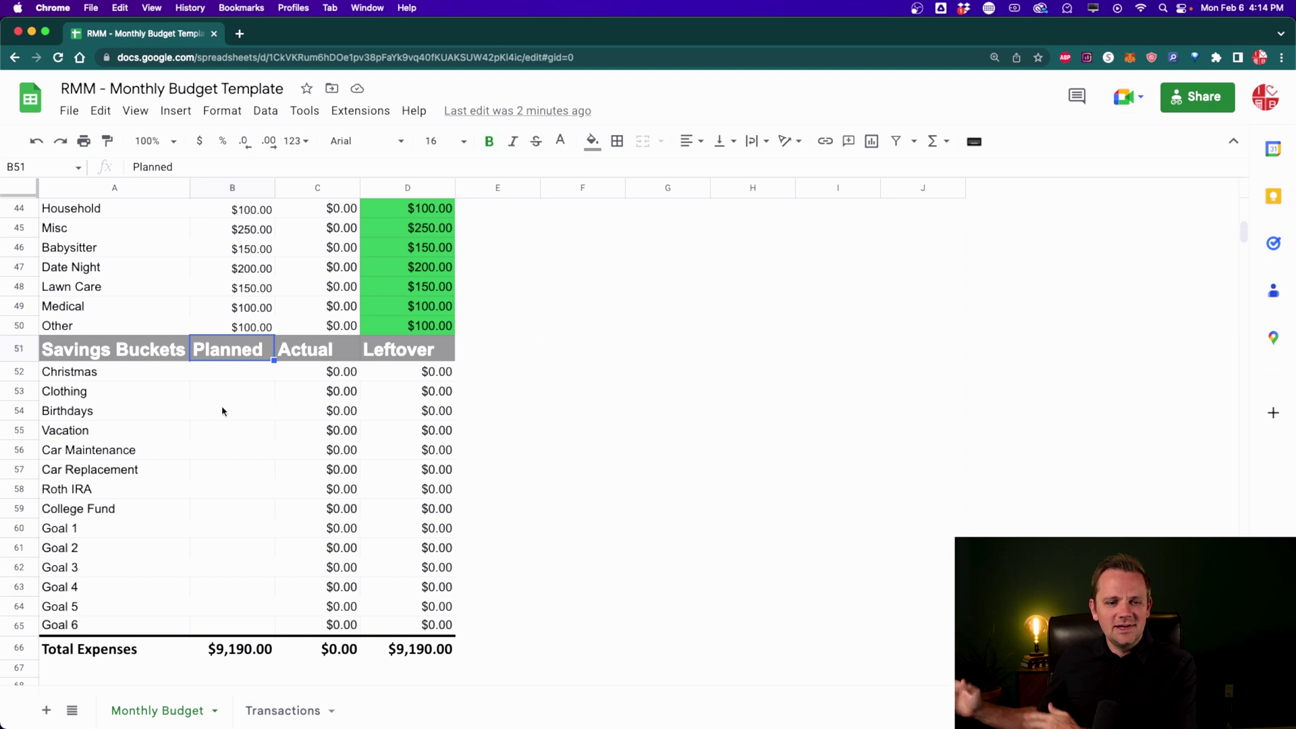
Step: Plan Christmas $150, Clothing $50, Birthdays $100, Vacation $200, Car Maintenance $100, Roth IRA $500
click(217, 375)
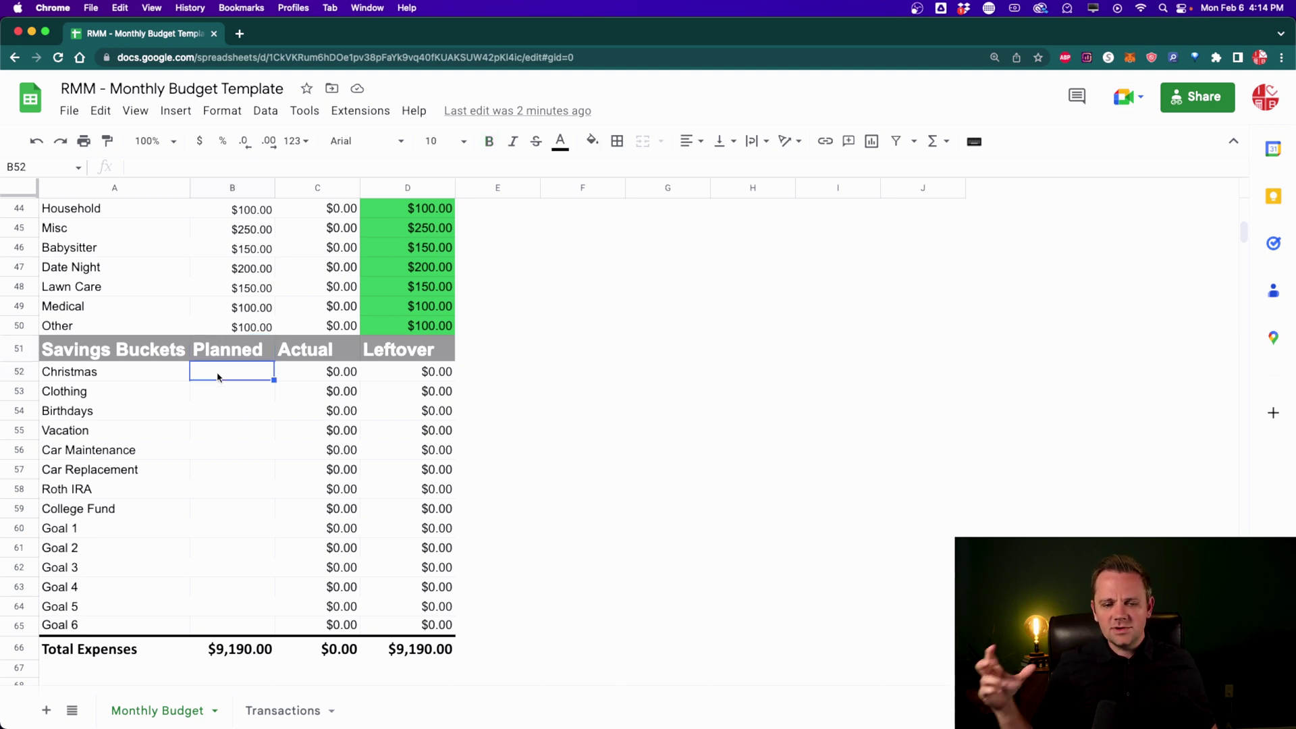
text(150)
key(Return)
text(50)
key(Return)
text(100)
key(Return)
text(200)
key(Return)
text(100)
key(Return)
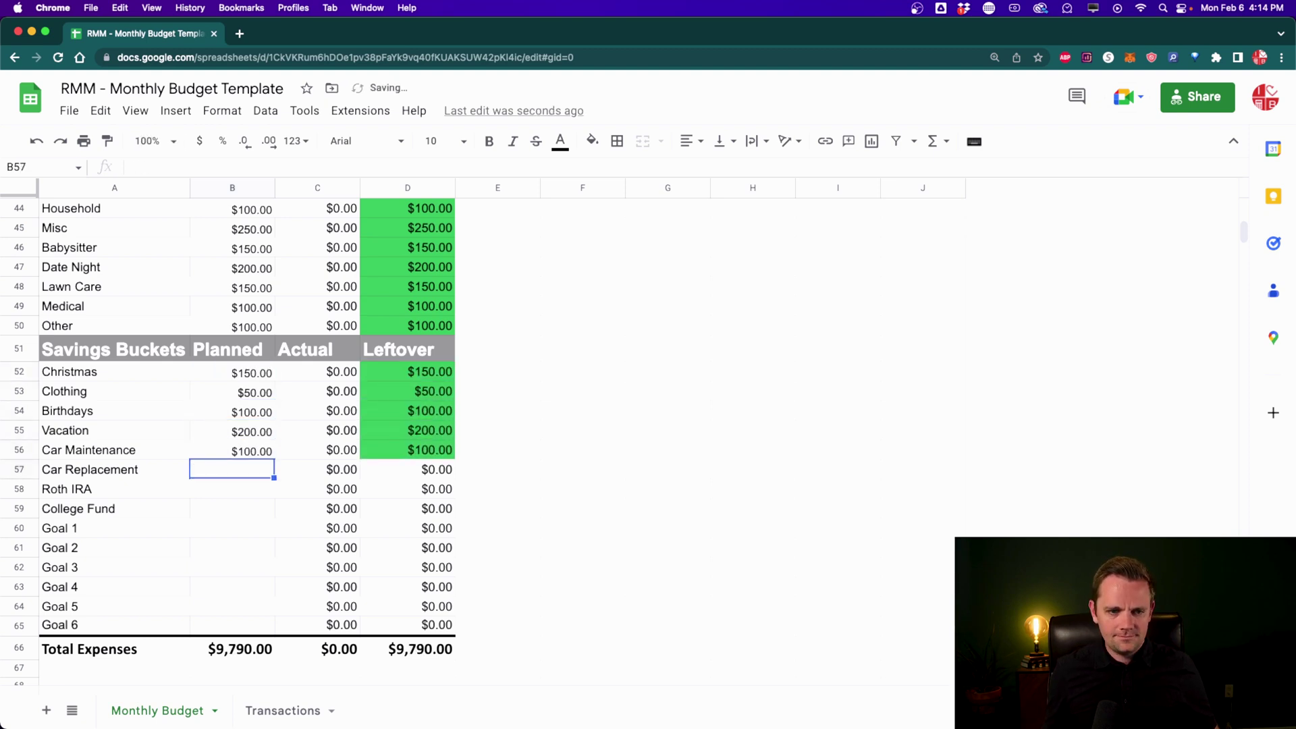
key(Return)
key(Return)
text(500)
key(Return)
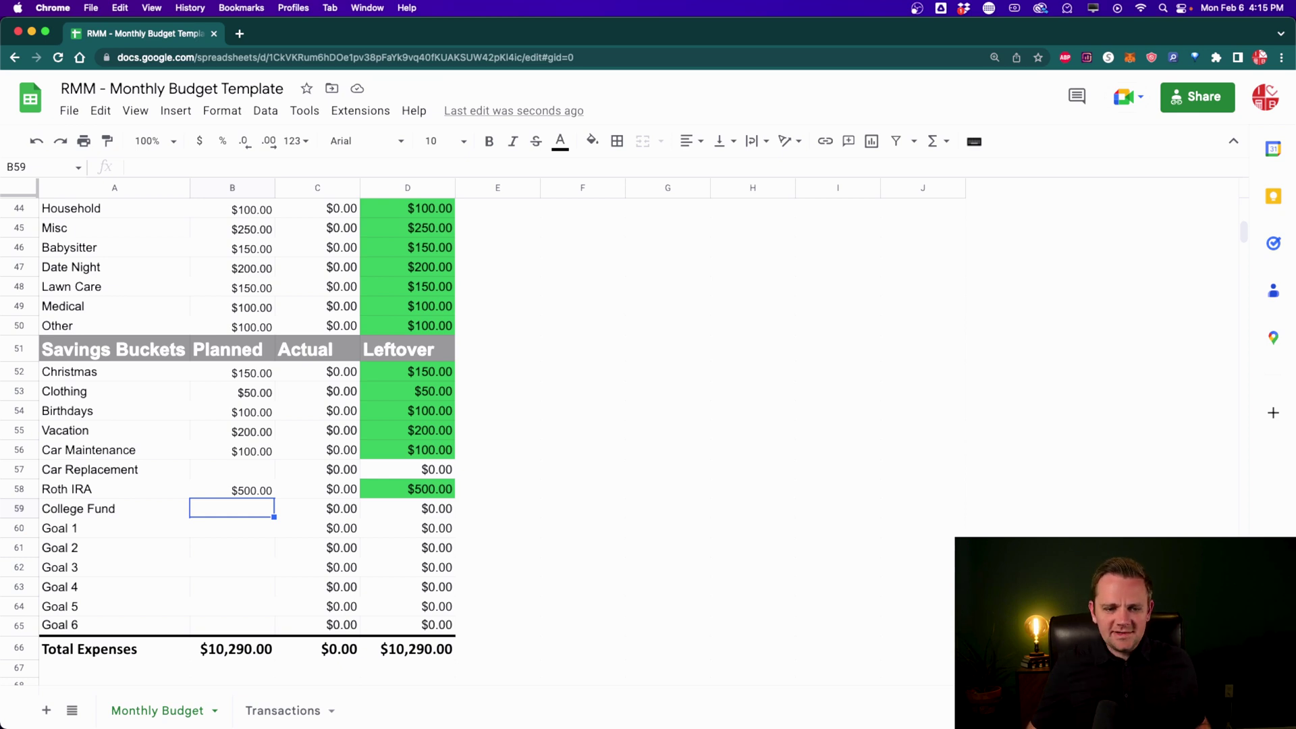
click(231, 654)
scroll(232, 661, up, 15)
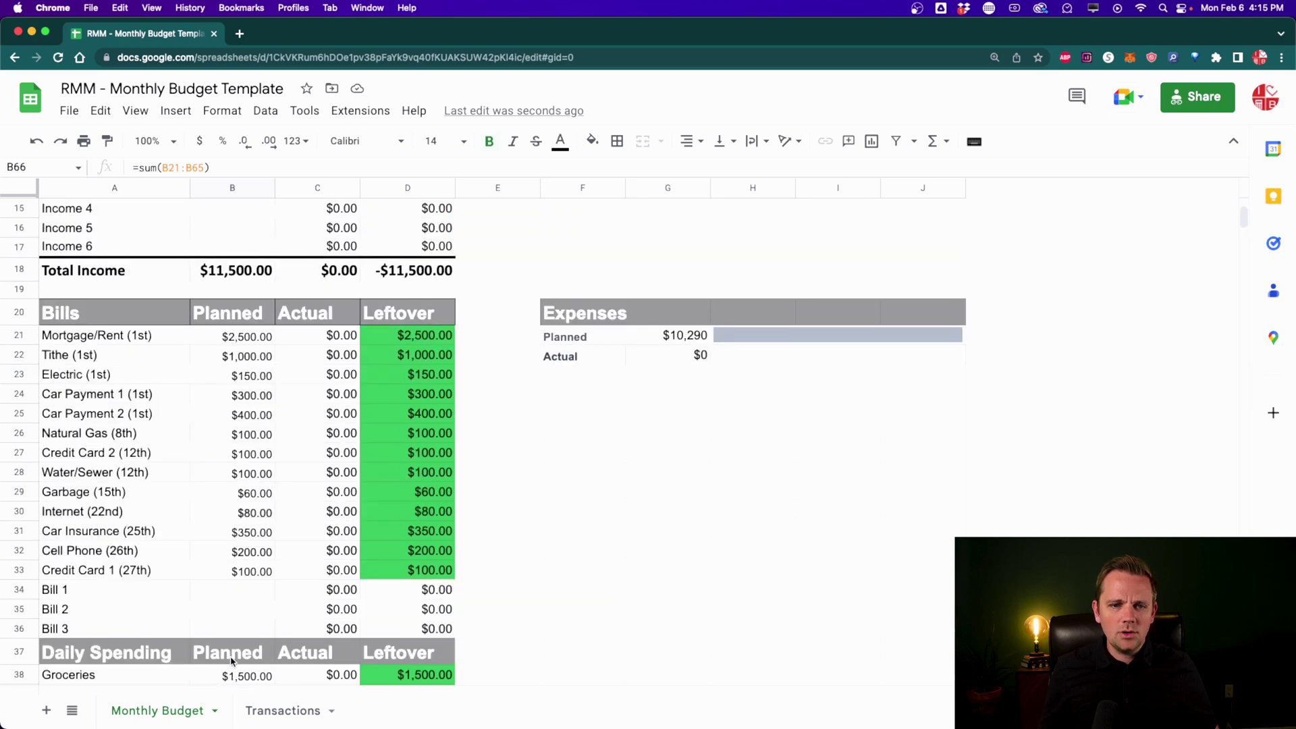
scroll(232, 661, up, 2)
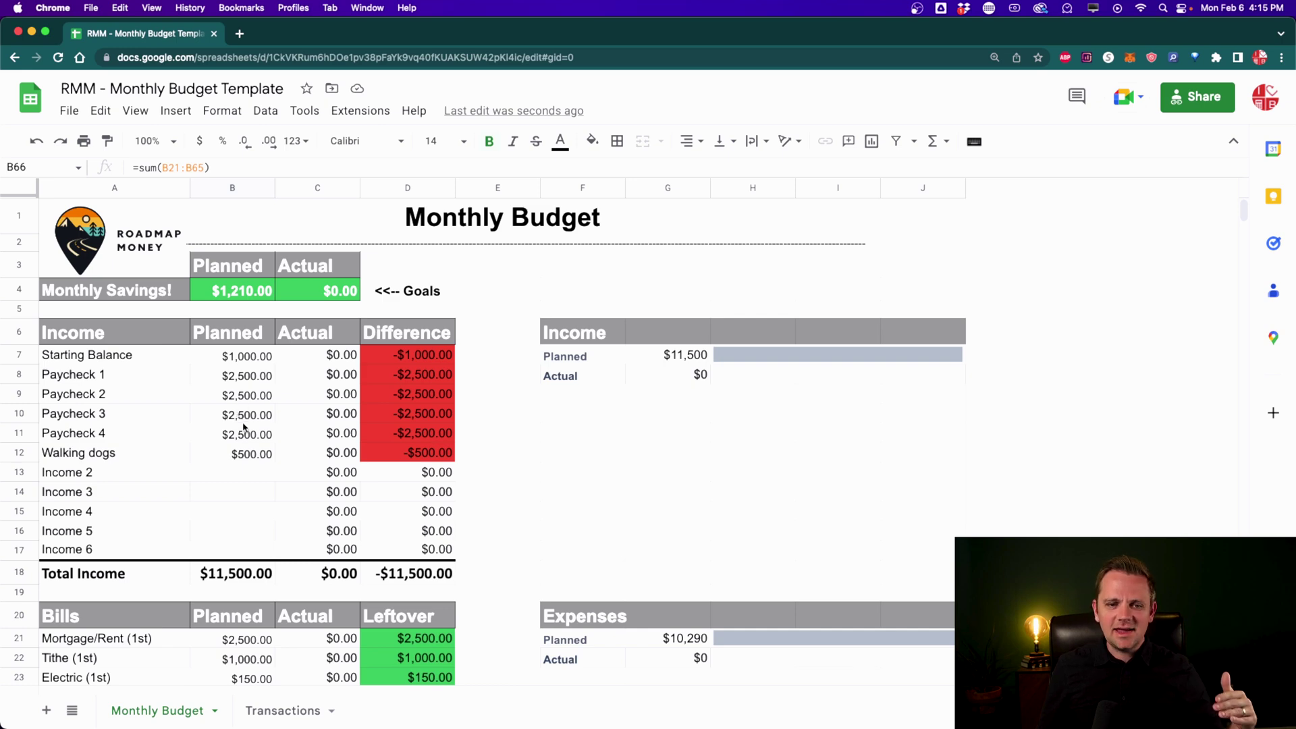
click(243, 457)
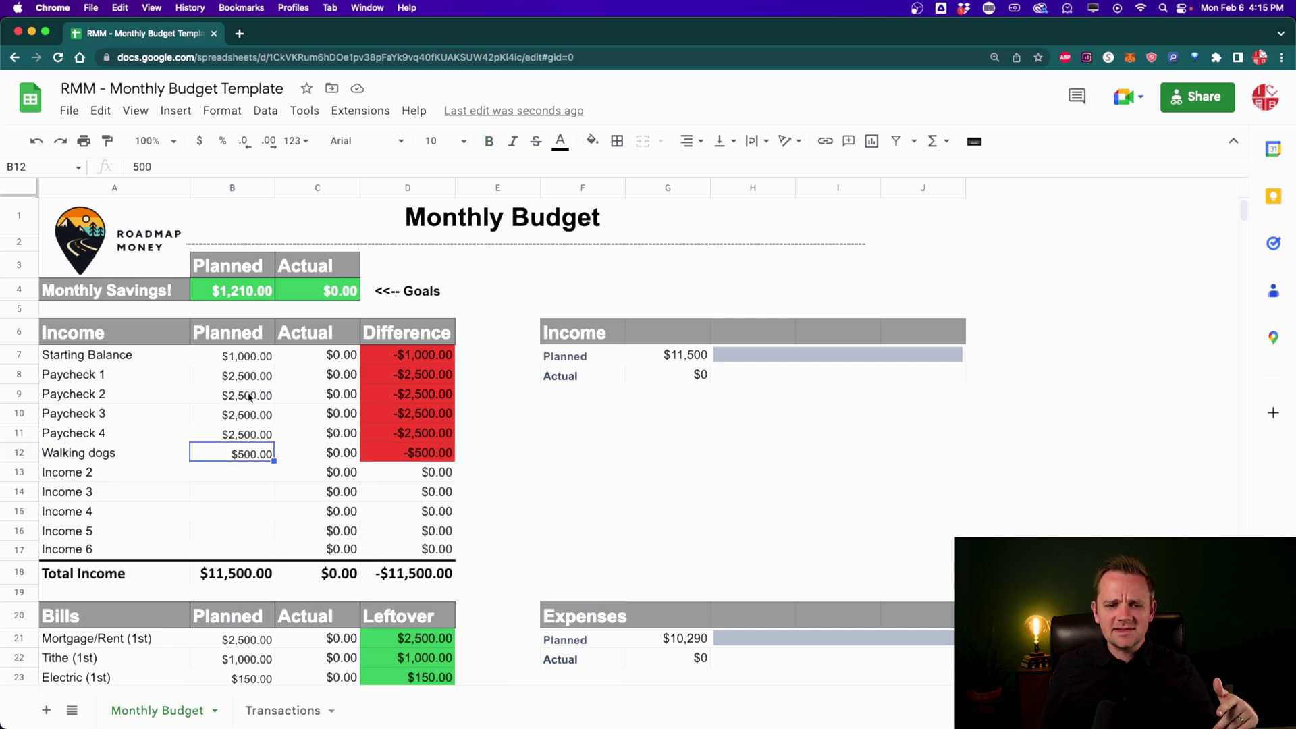
scroll(238, 465, down, 2)
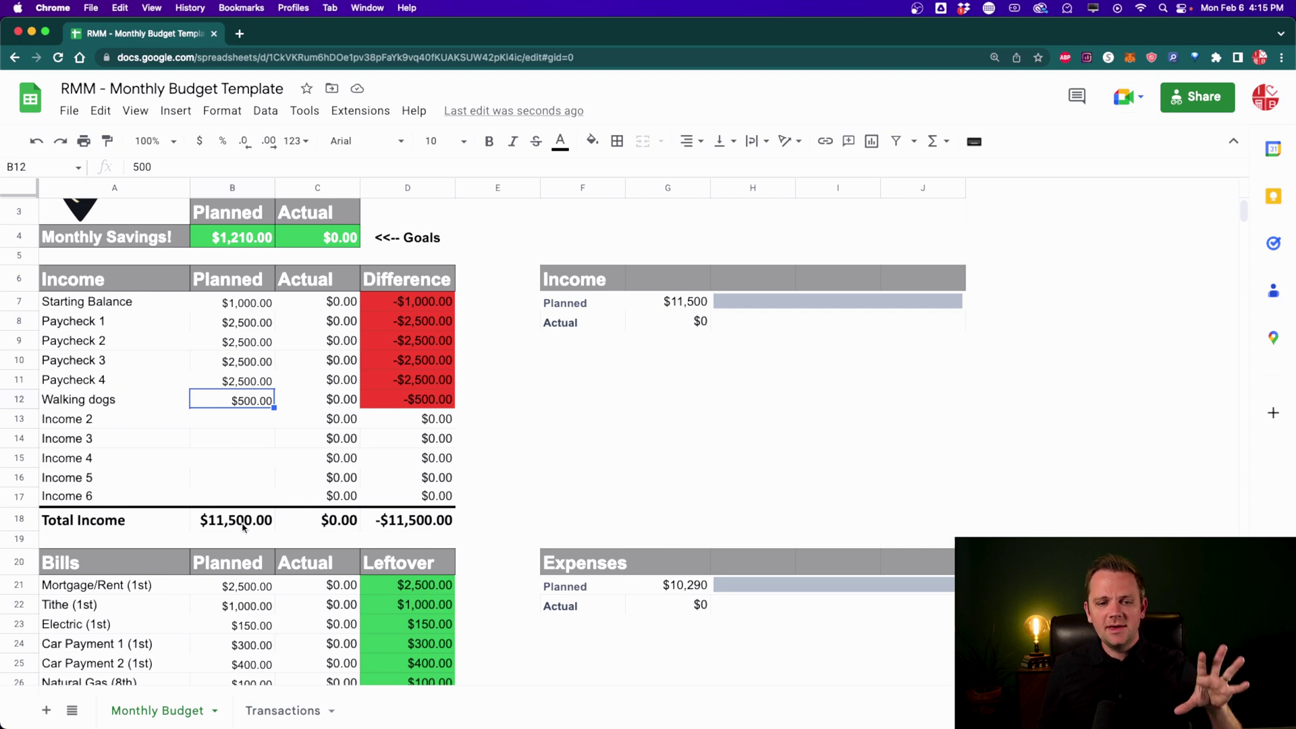
scroll(243, 527, down, 1)
scroll(243, 527, down, 15)
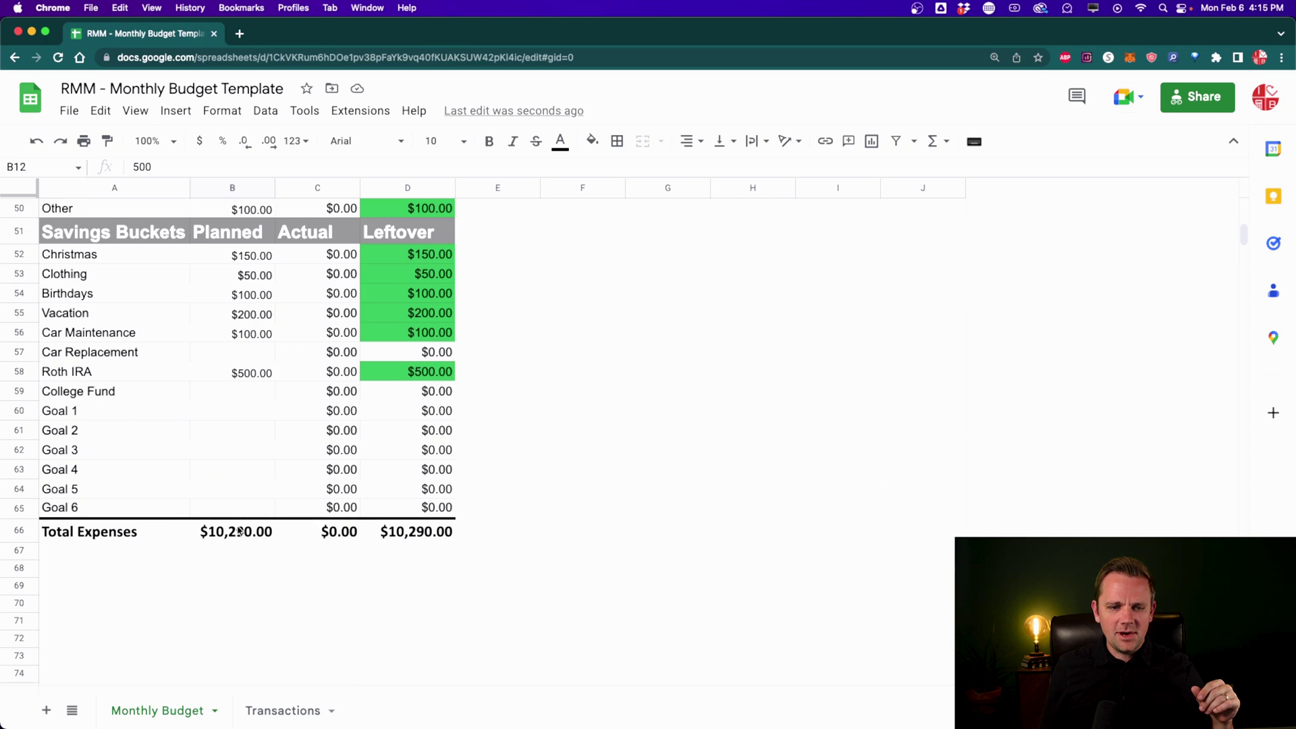
click(240, 531)
scroll(240, 586, up, 15)
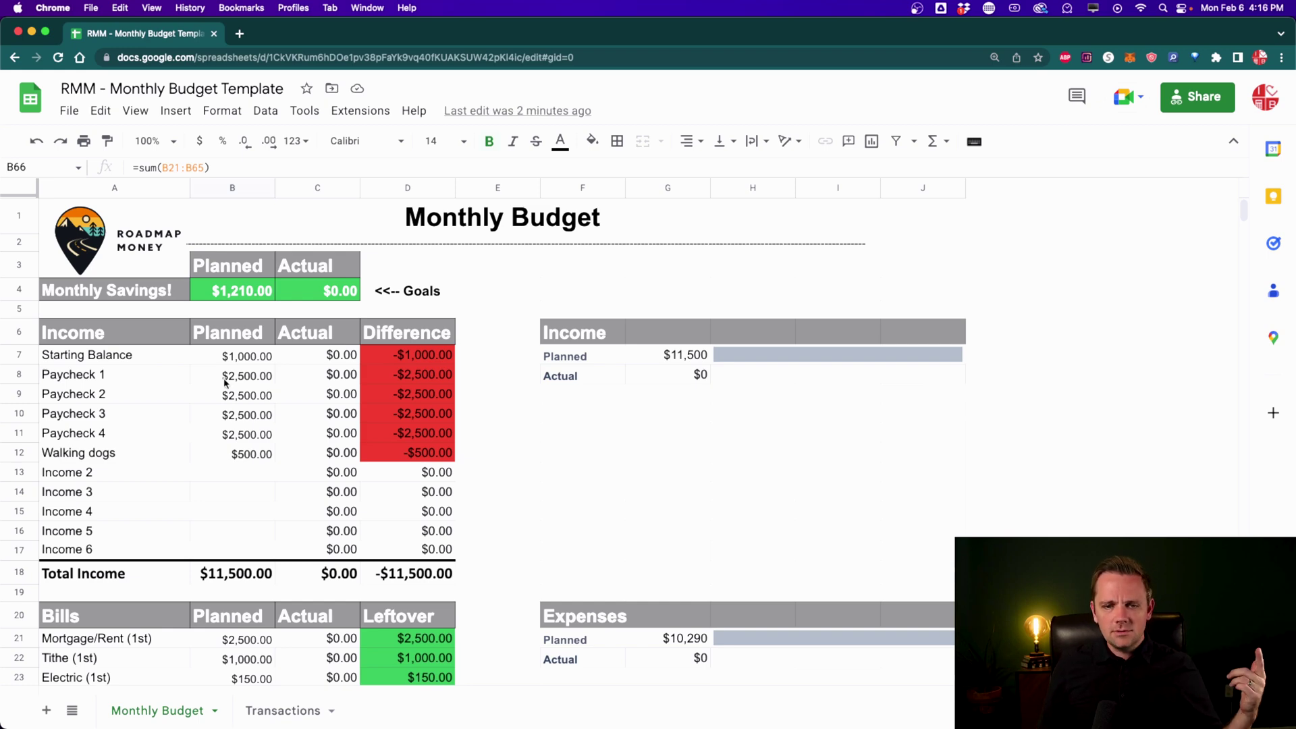
scroll(225, 383, down, 1)
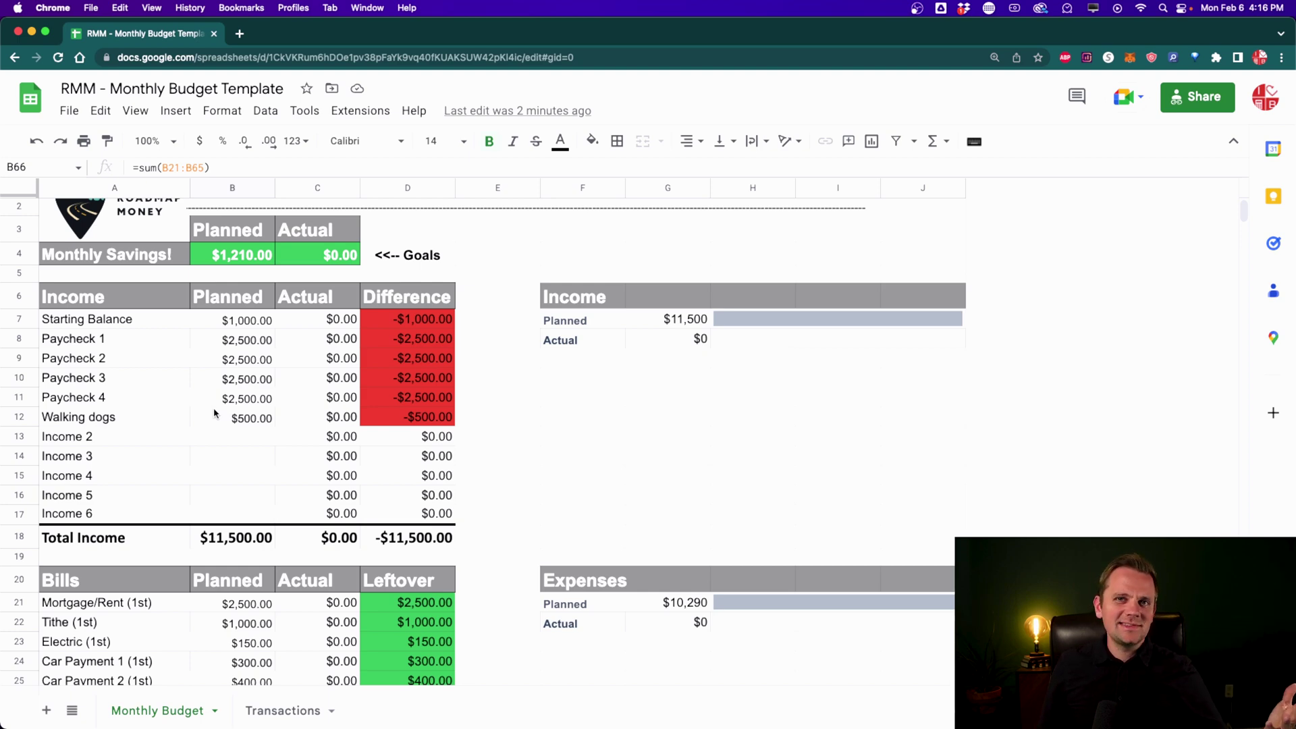
scroll(215, 413, down, 5)
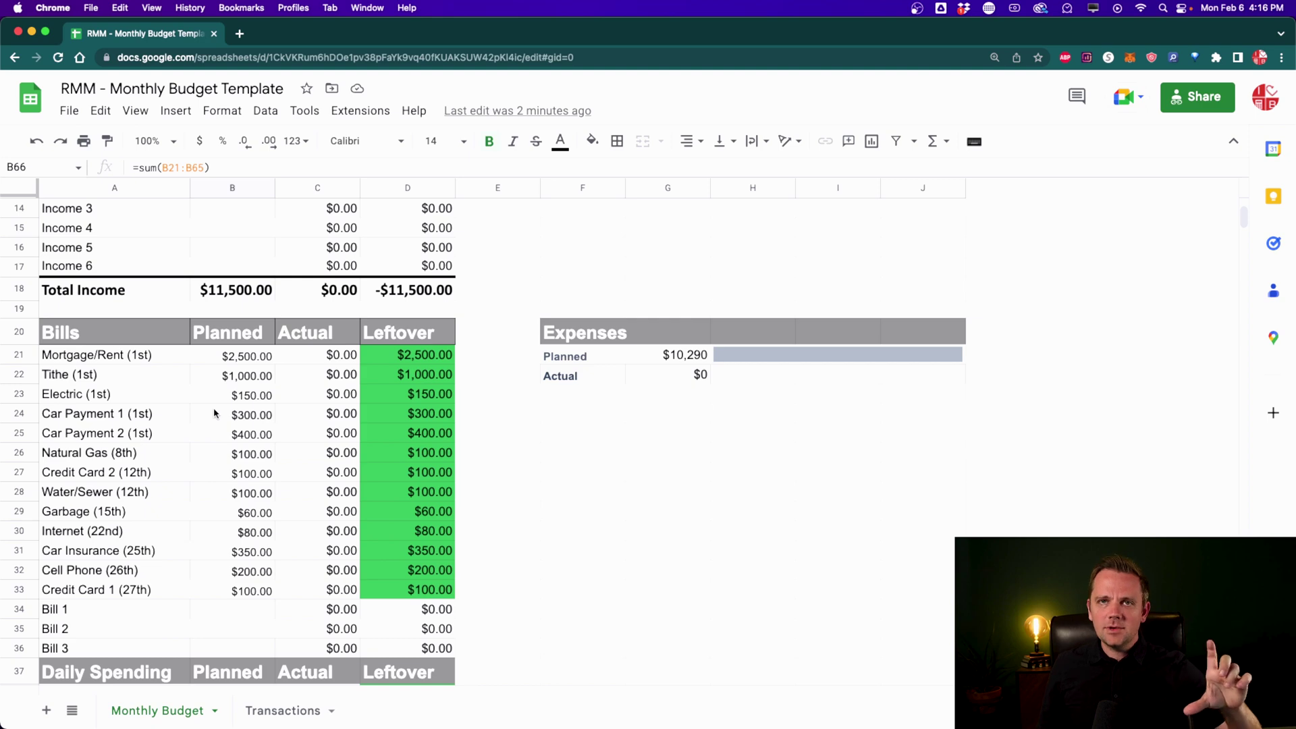
scroll(214, 413, down, 9)
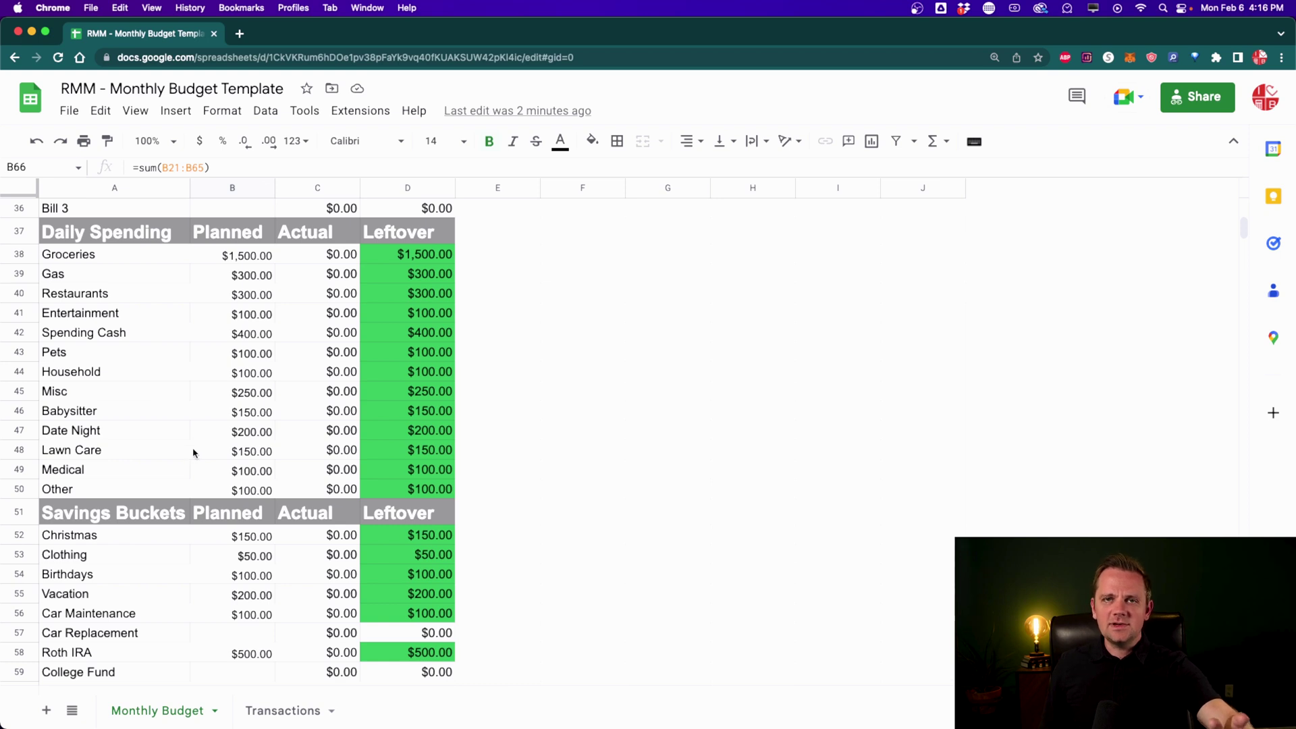
scroll(194, 453, down, 4)
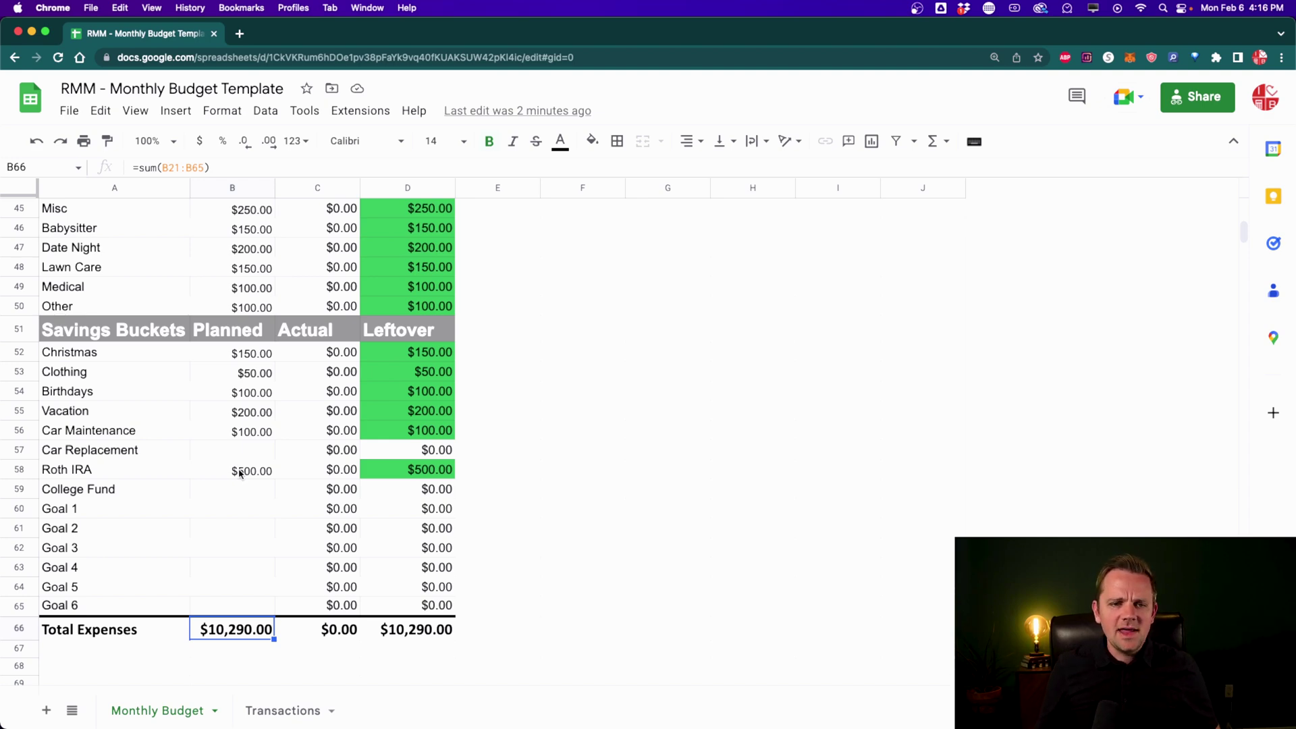
scroll(239, 474, up, 15)
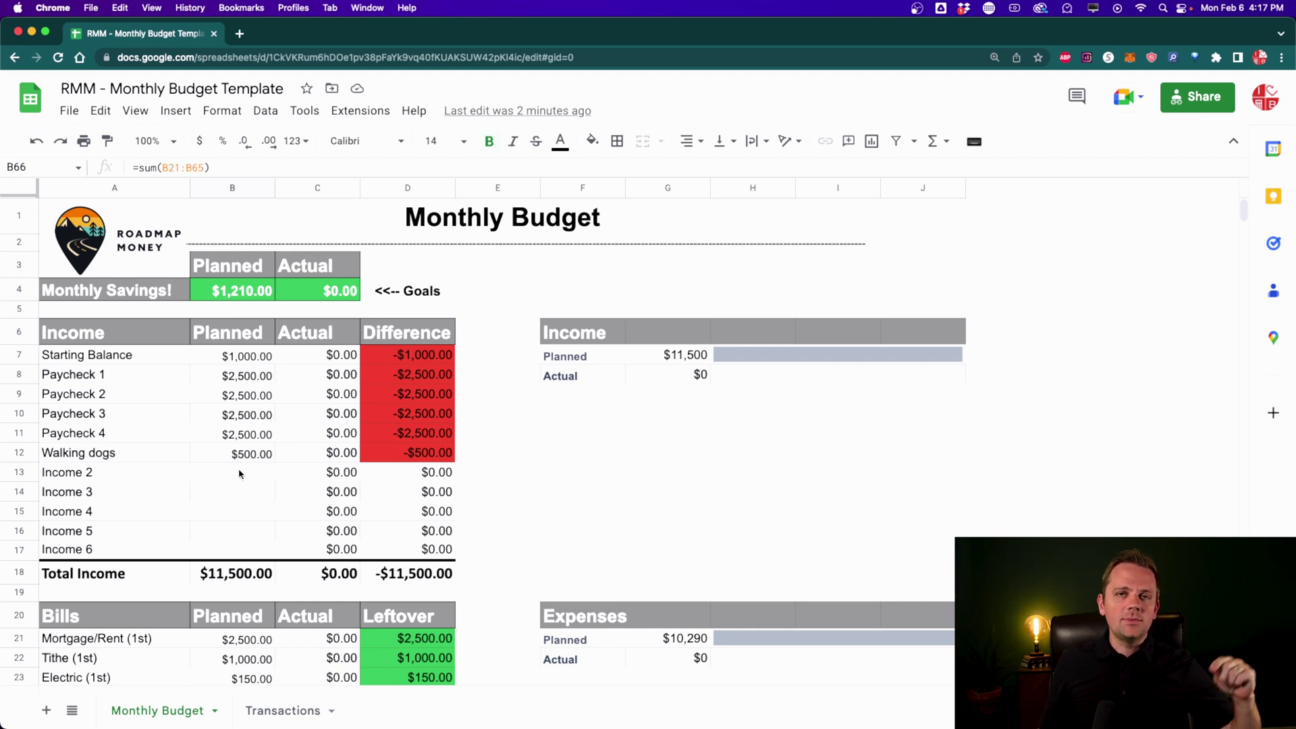
Step: Log a $1,000 Starting Balance income in row 6 of the Transactions sheet
click(276, 713)
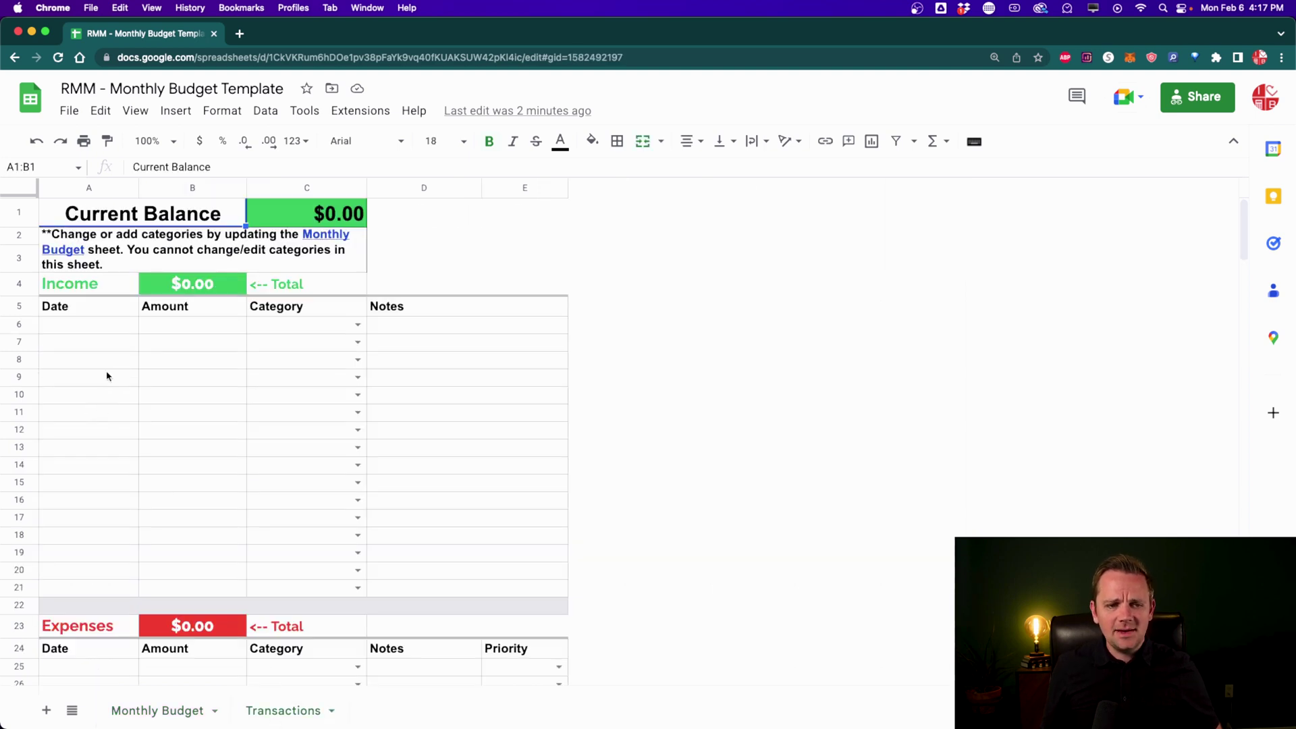
click(89, 323)
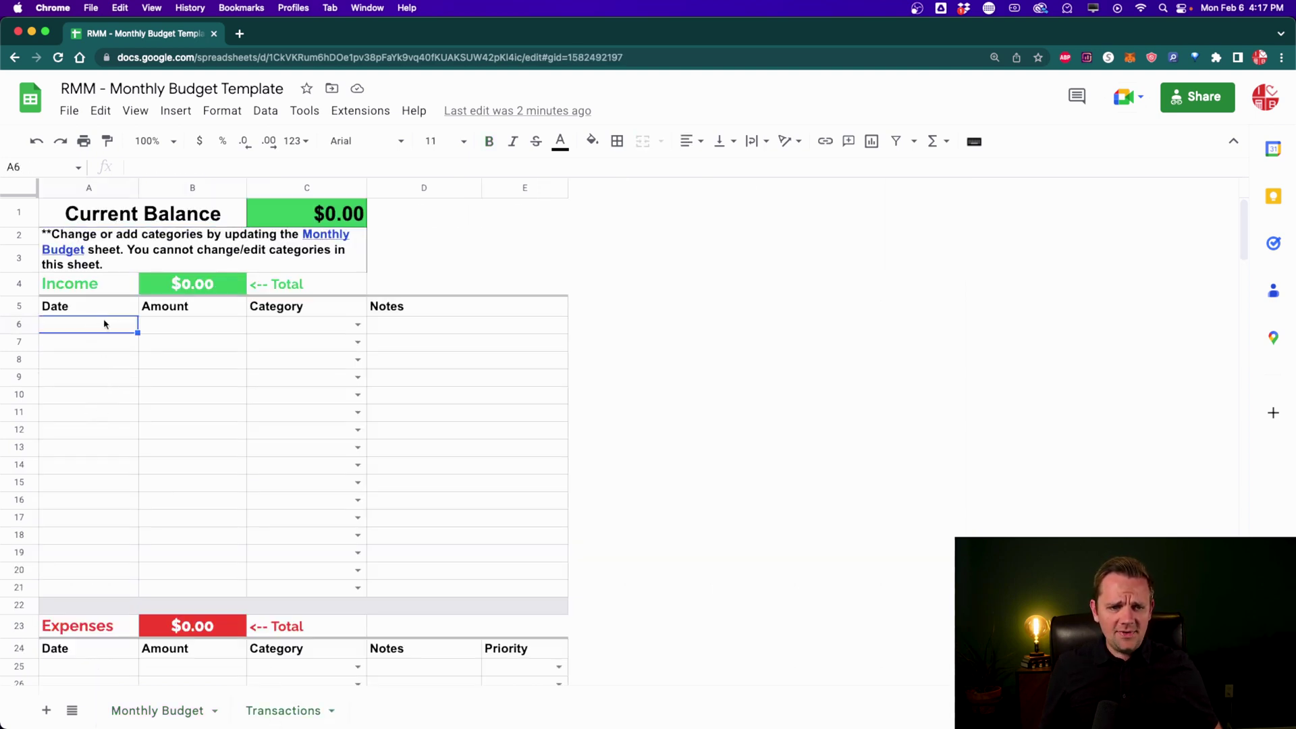
text(1/1)
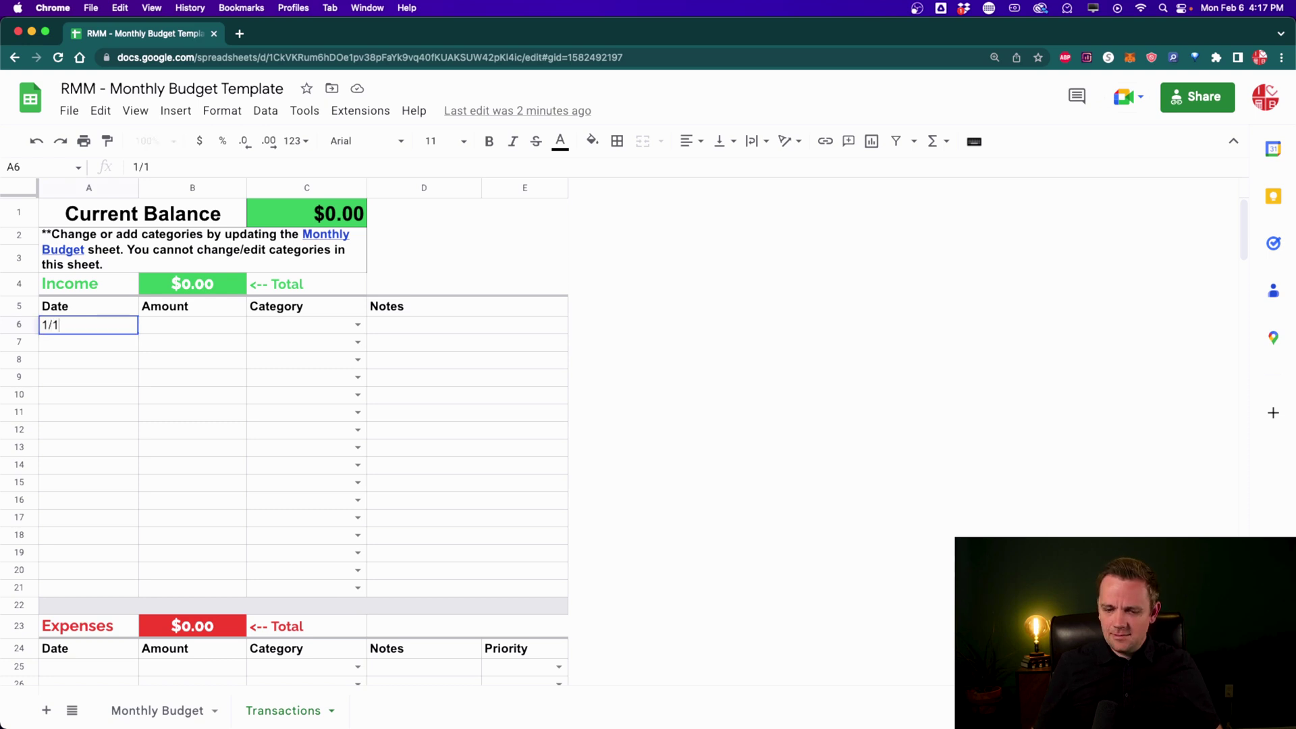
text(/)
key(Tab)
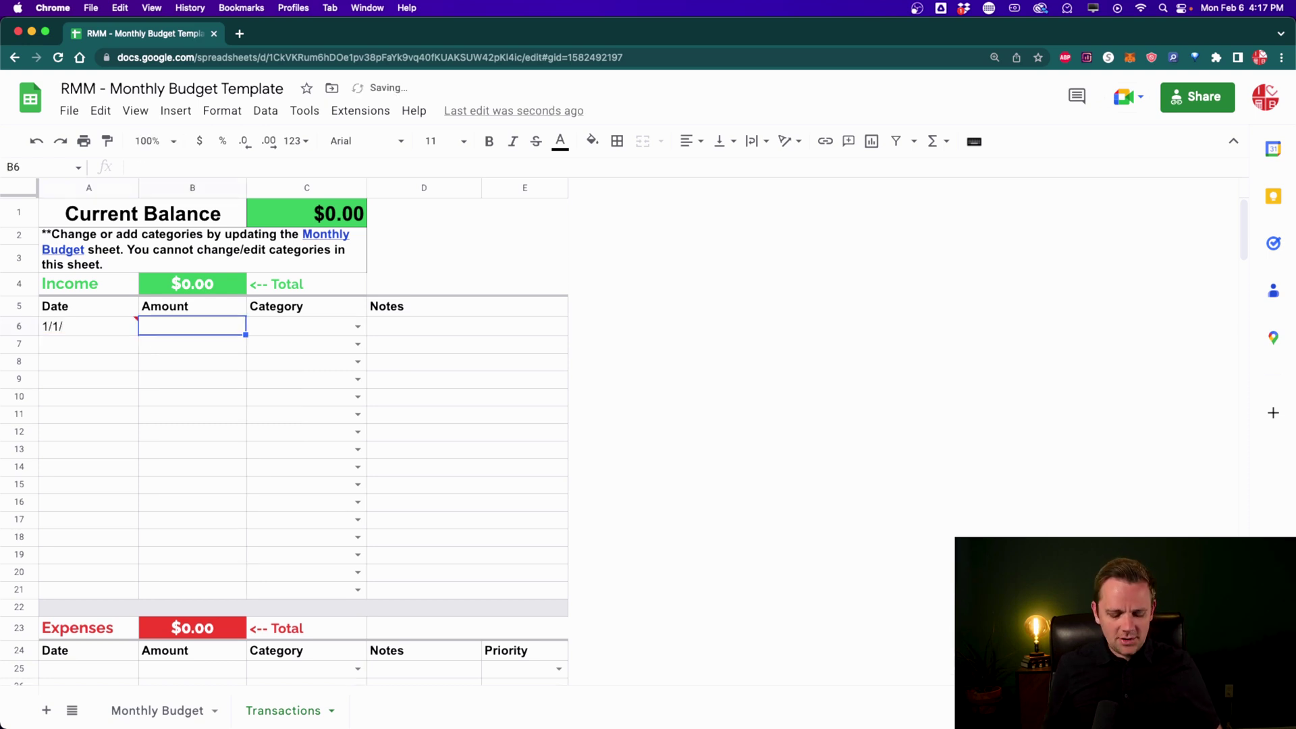
text(Start)
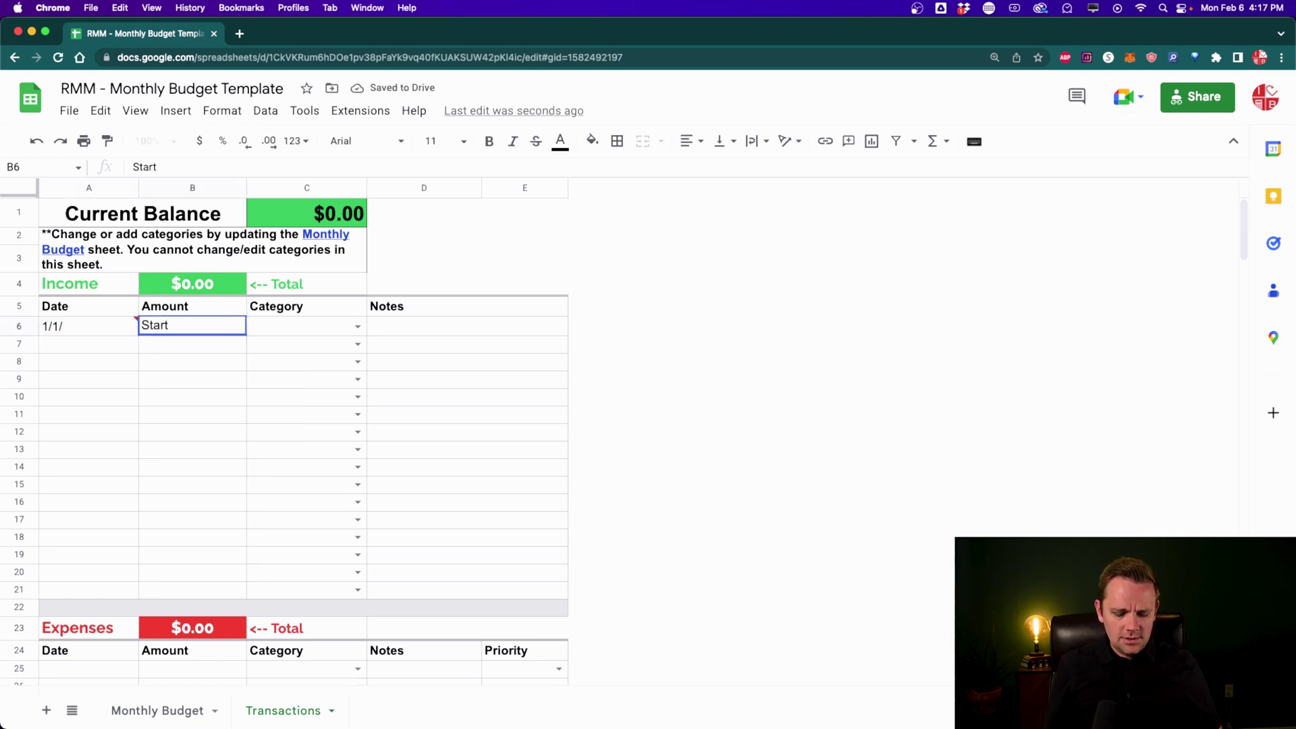
key(BackSpace)
key(BackSpace)
key(BackSpace)
key(BackSpace)
key(BackSpace)
text(1000)
key(Tab)
text(sta)
click(361, 345)
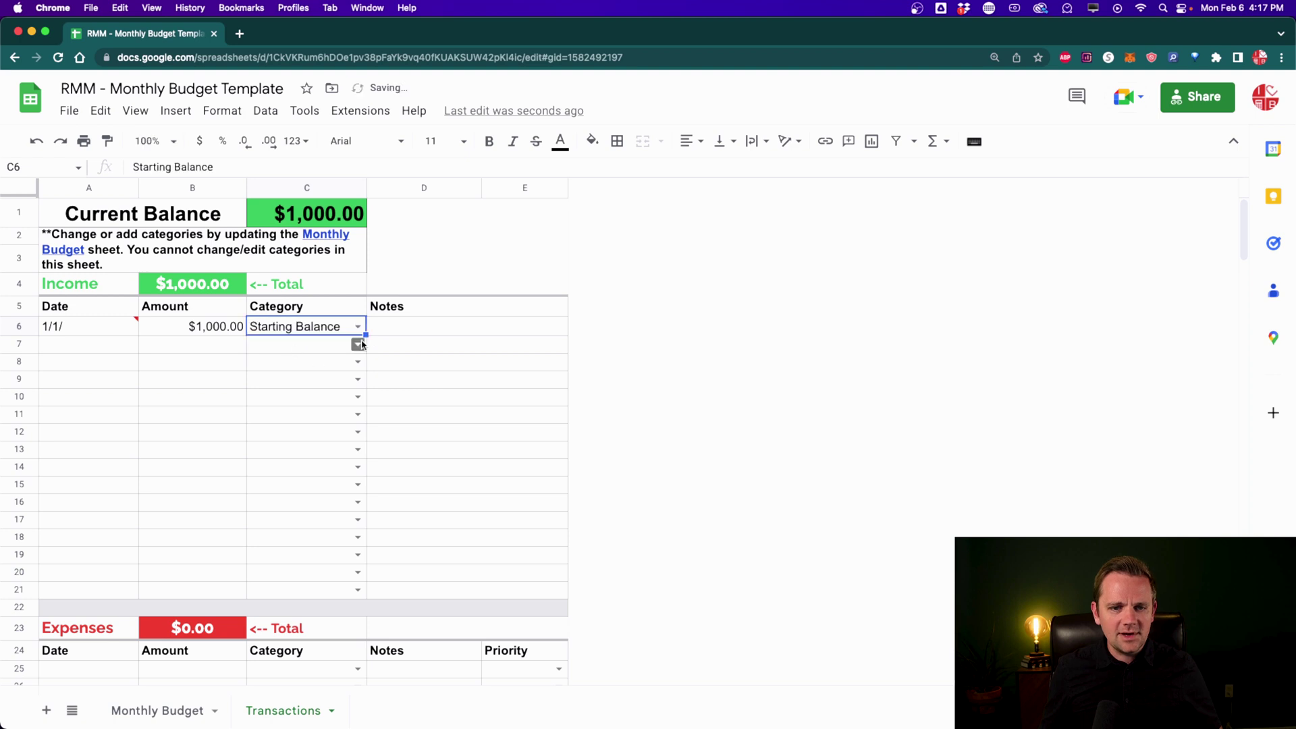
click(359, 329)
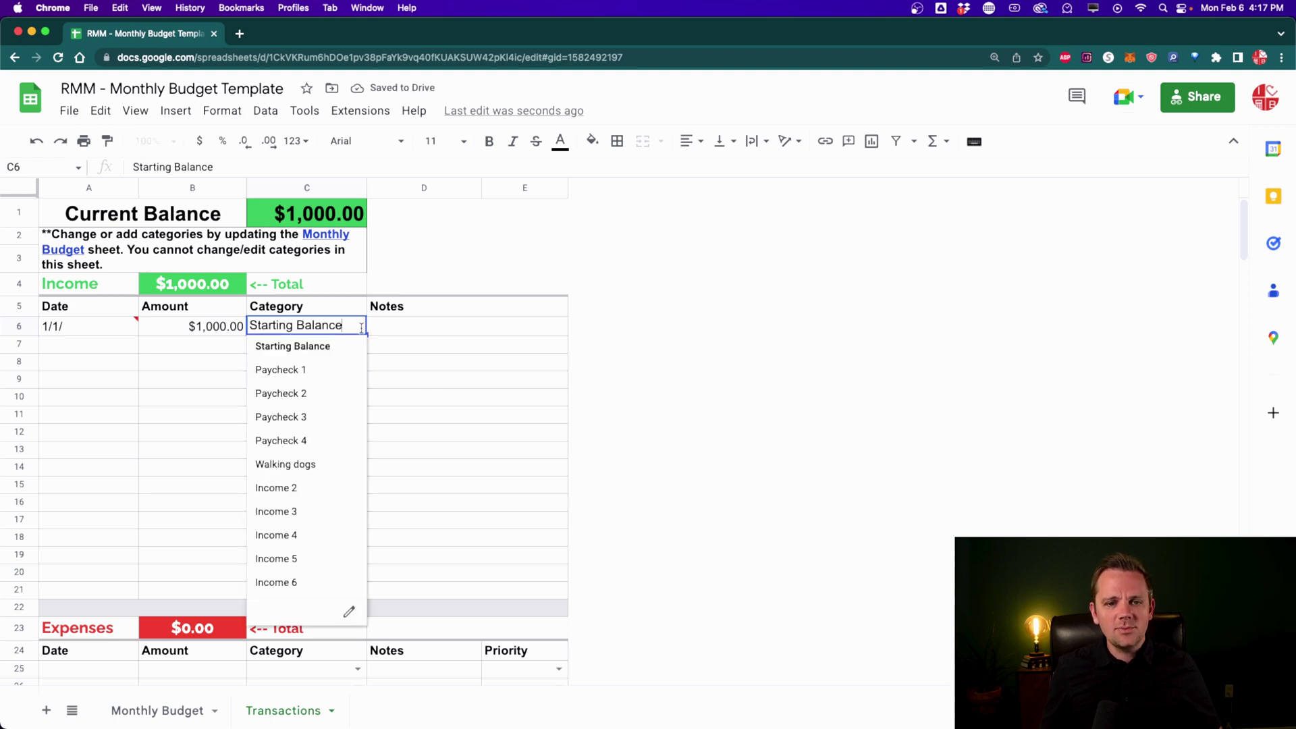
click(285, 348)
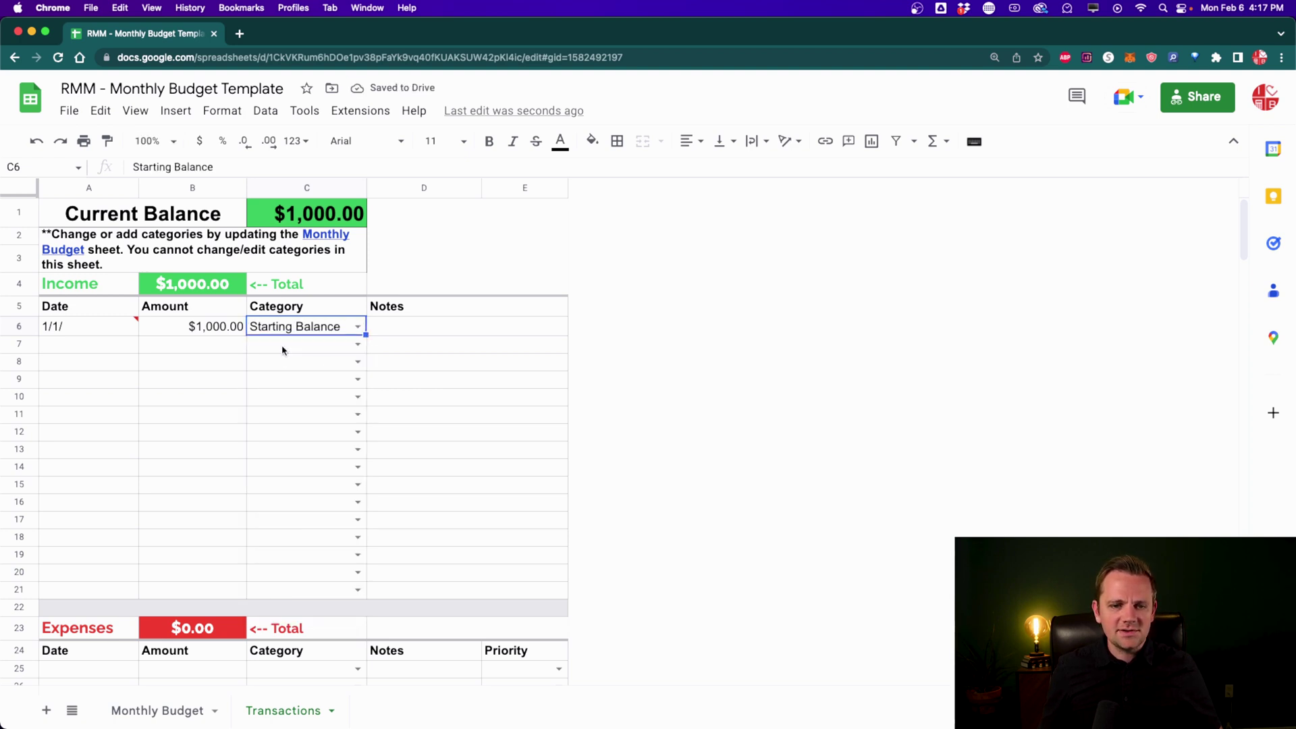
Step: Complete row 6's date as 1/1/23
click(74, 334)
double_click(75, 327)
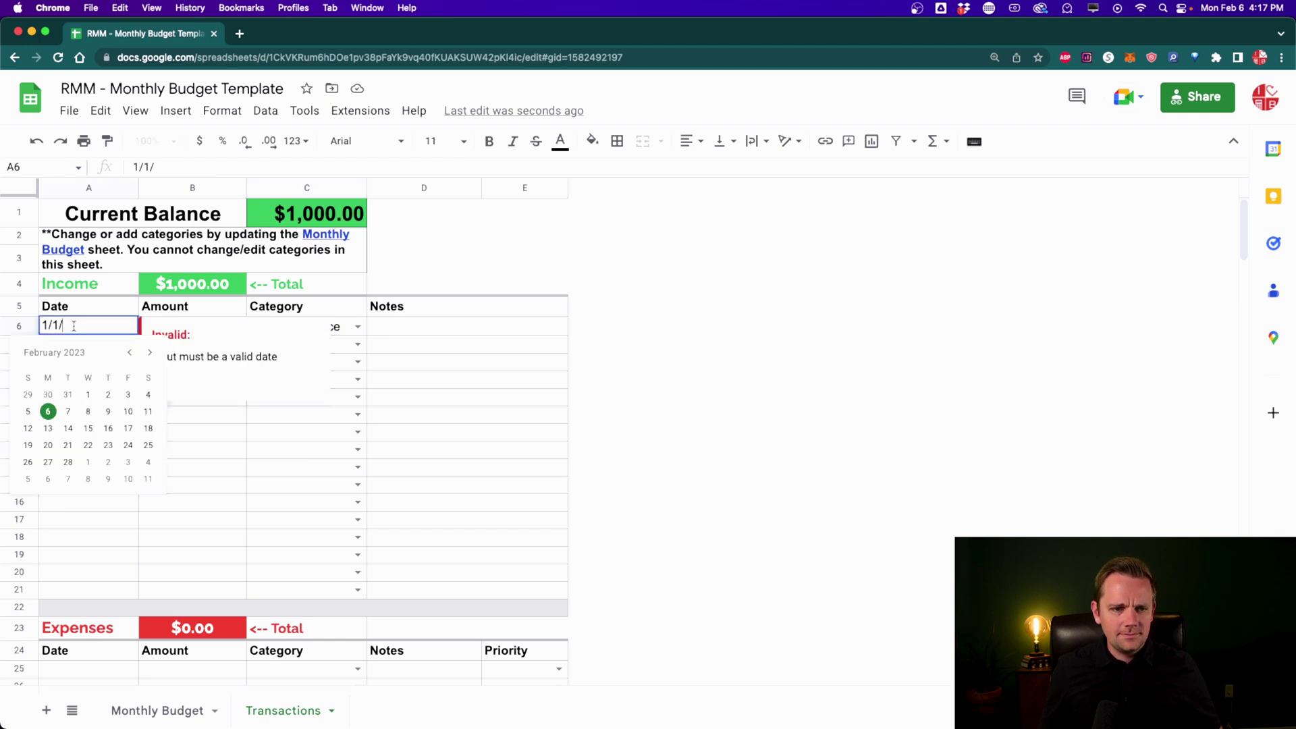
text(23)
key(Tab)
Step: Log a 1/5 $2,500 Paycheck 1 income in row 7 noted 'His paycheck'
click(84, 350)
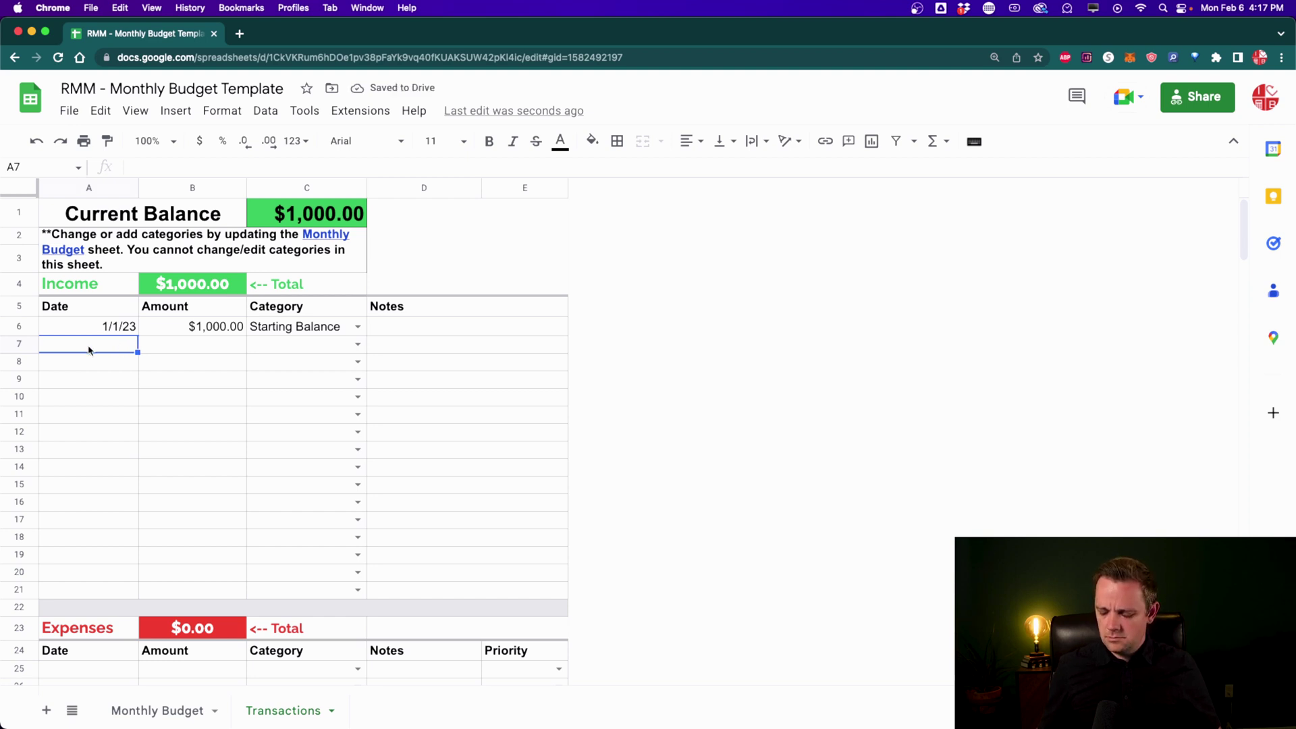
text(1/5)
key(Tab)
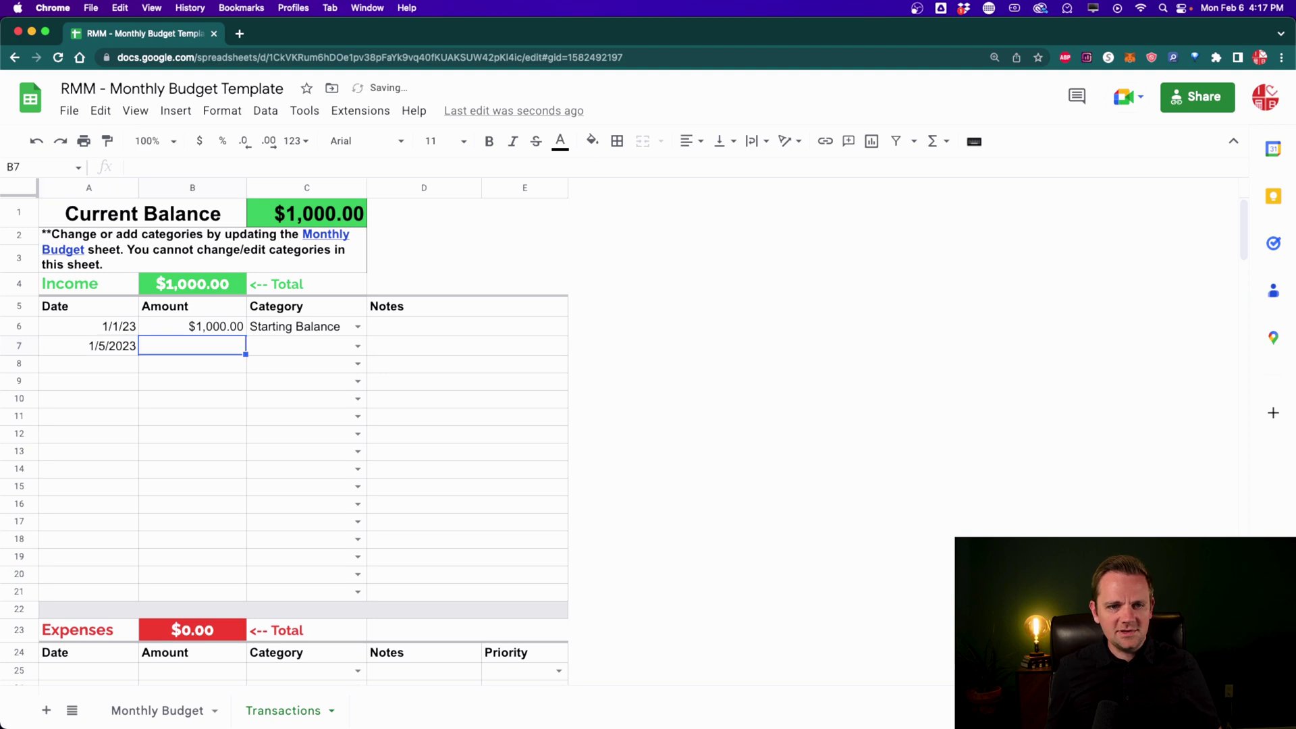
text(2500)
key(Tab)
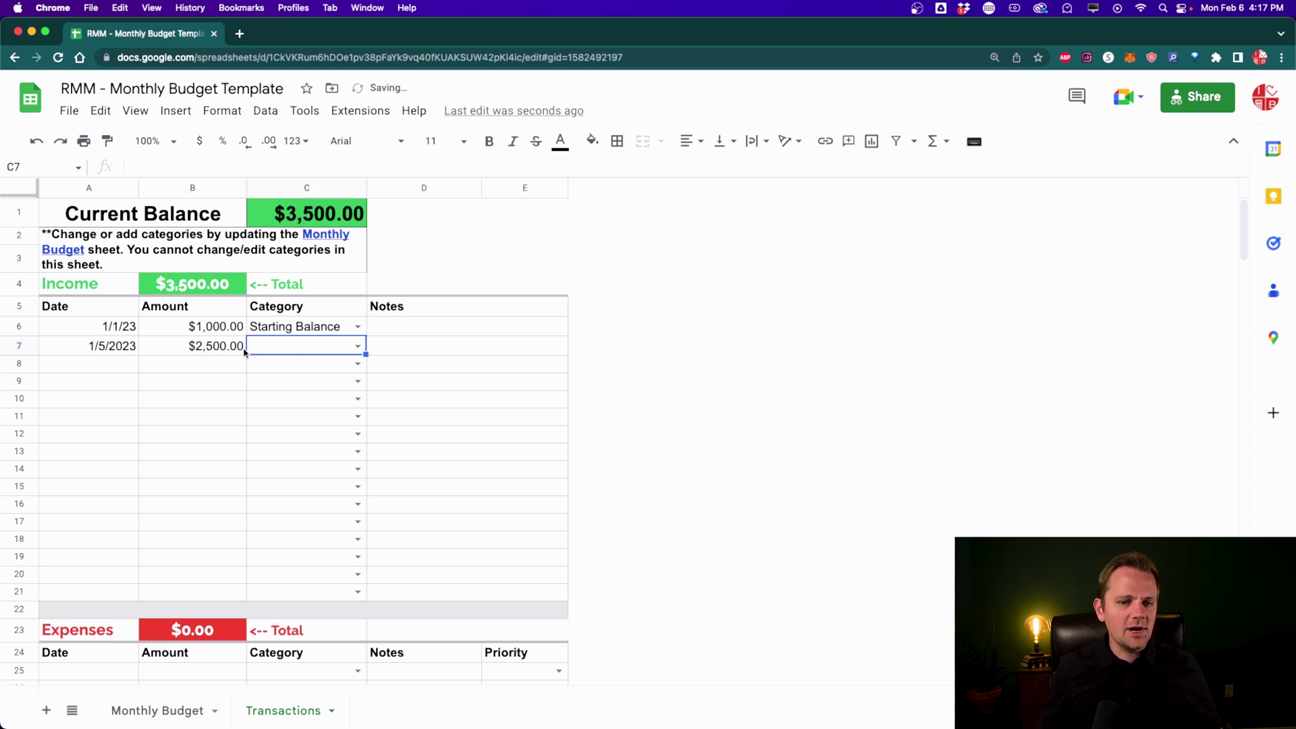
click(356, 347)
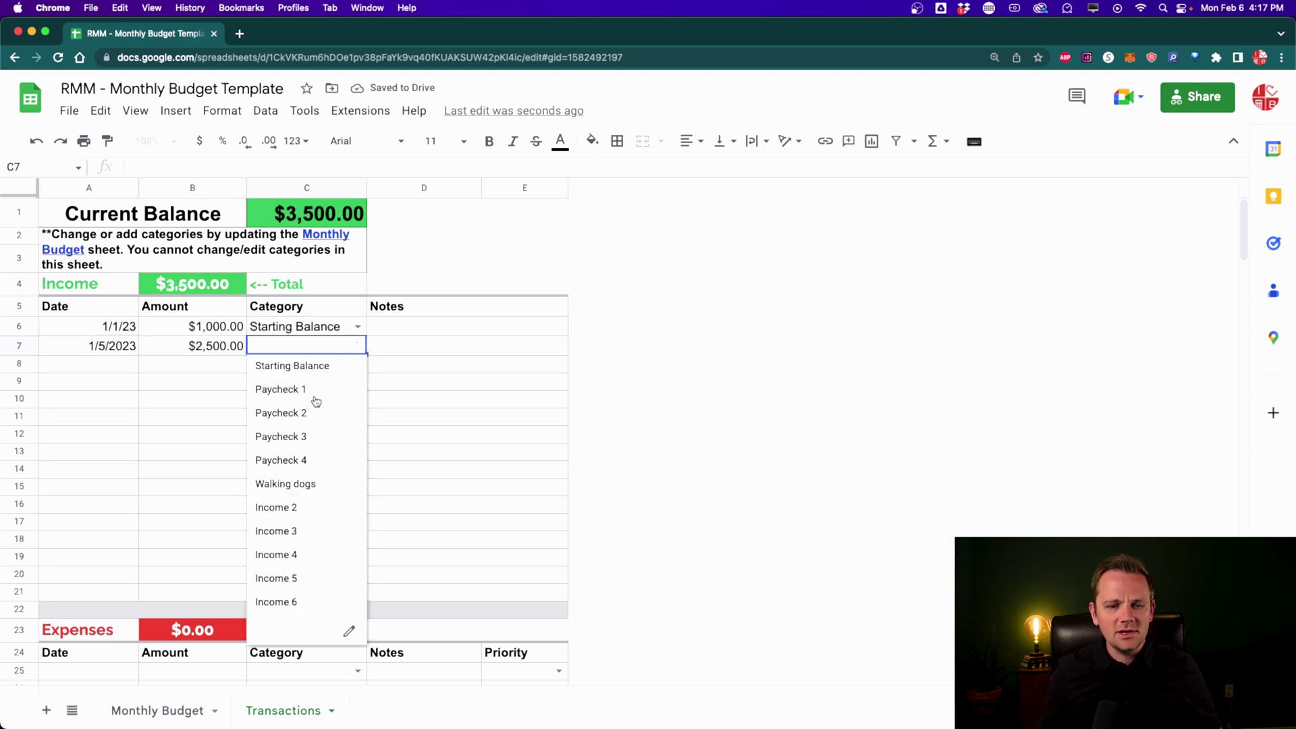
click(318, 390)
click(394, 351)
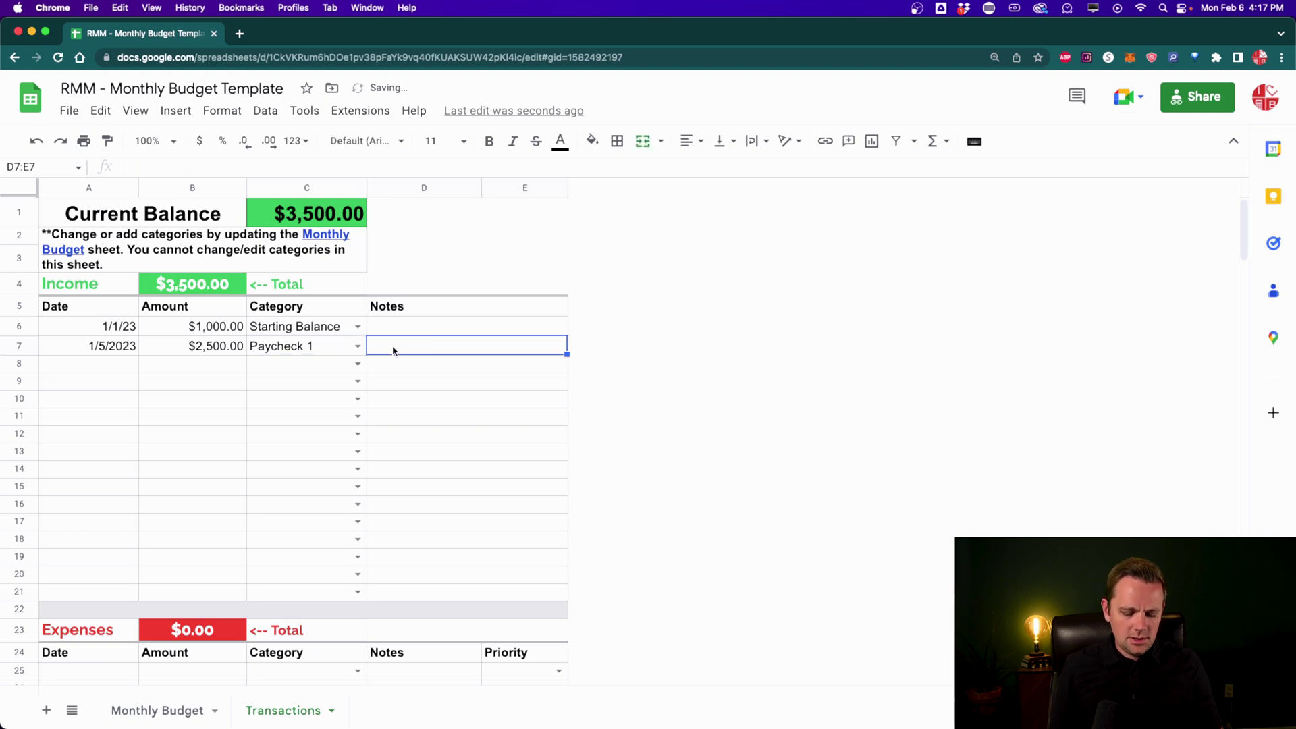
text(His paycheck)
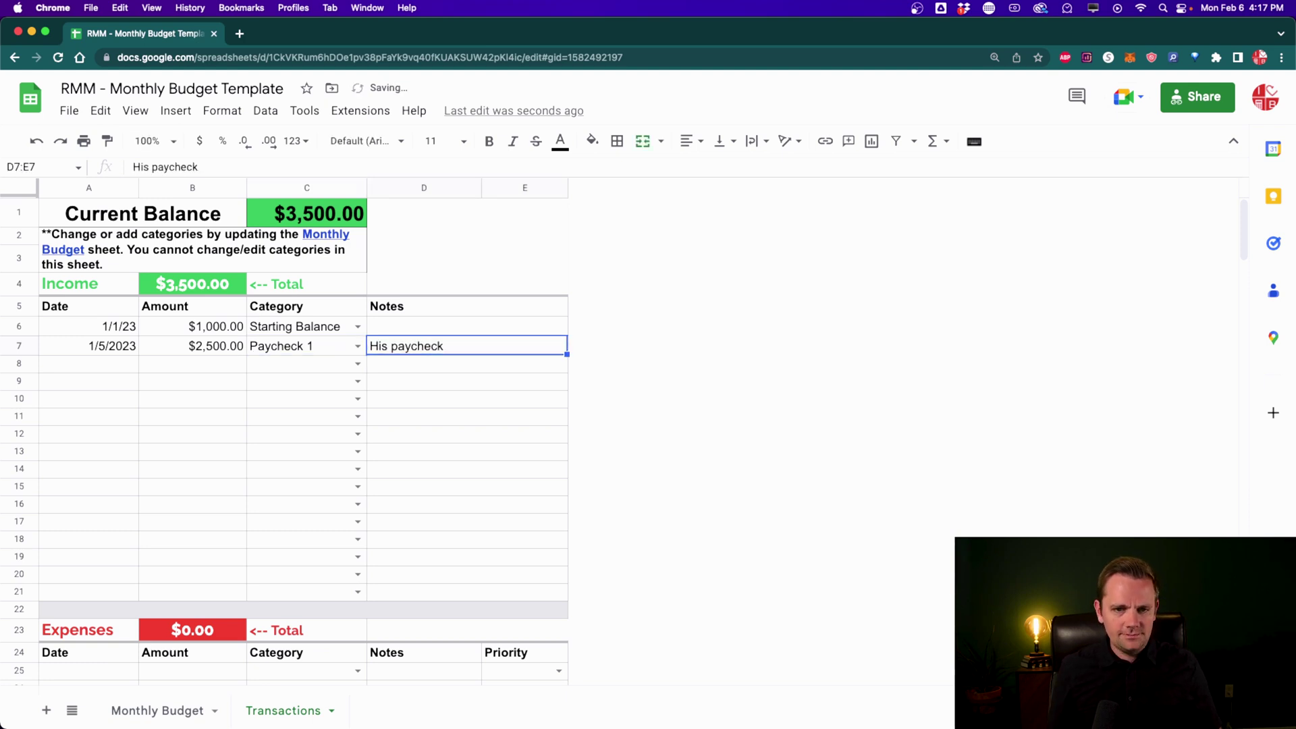
click(157, 710)
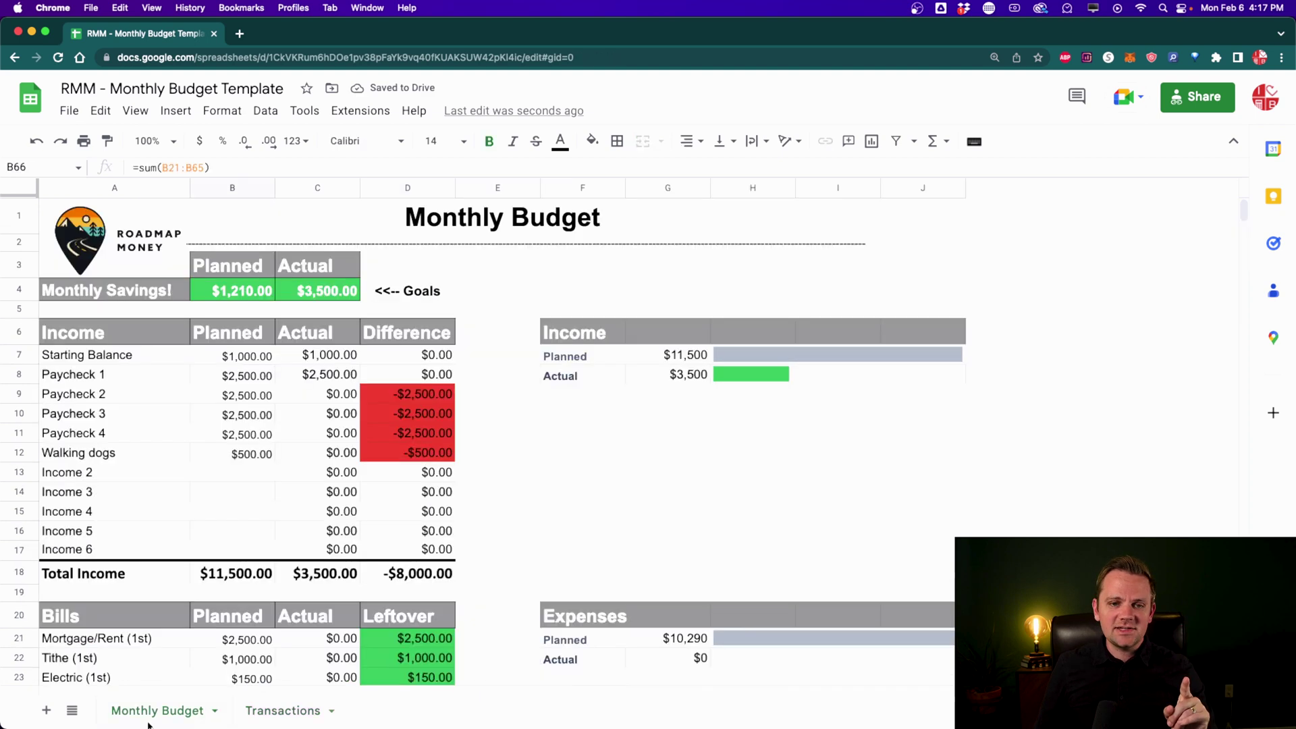
click(337, 357)
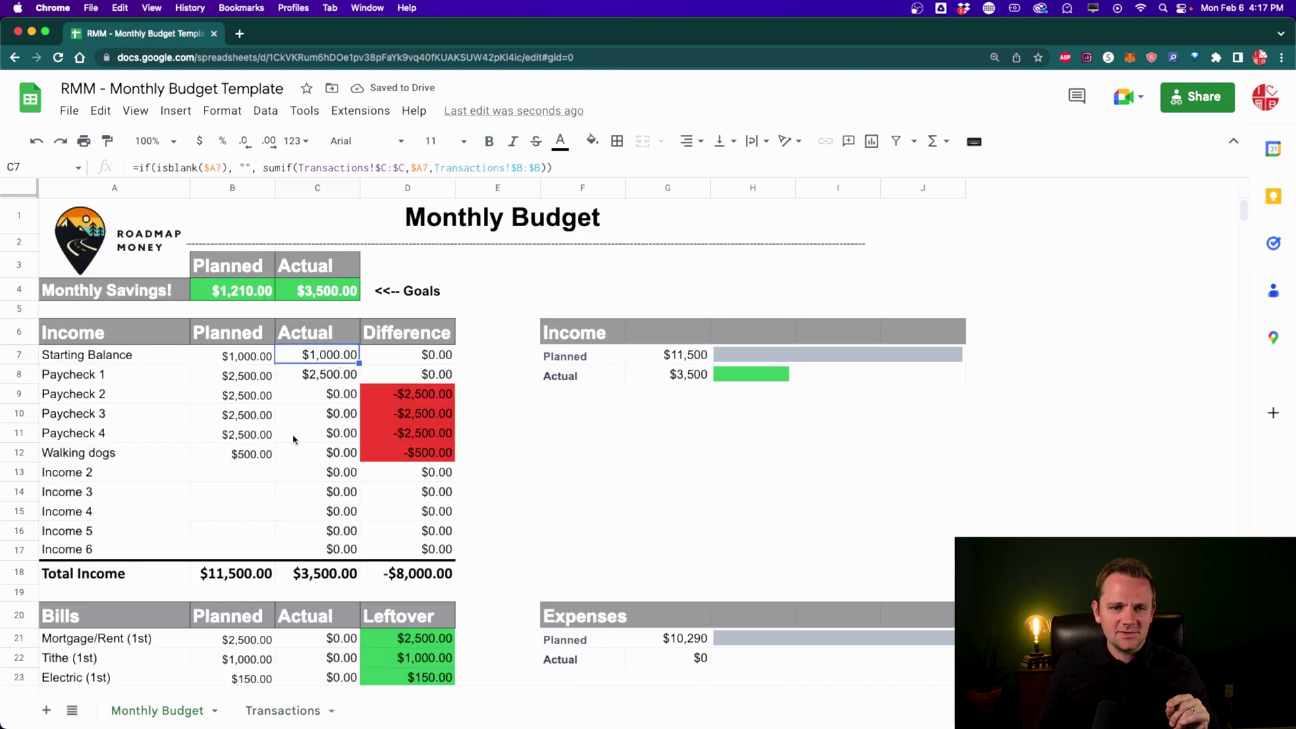
click(319, 374)
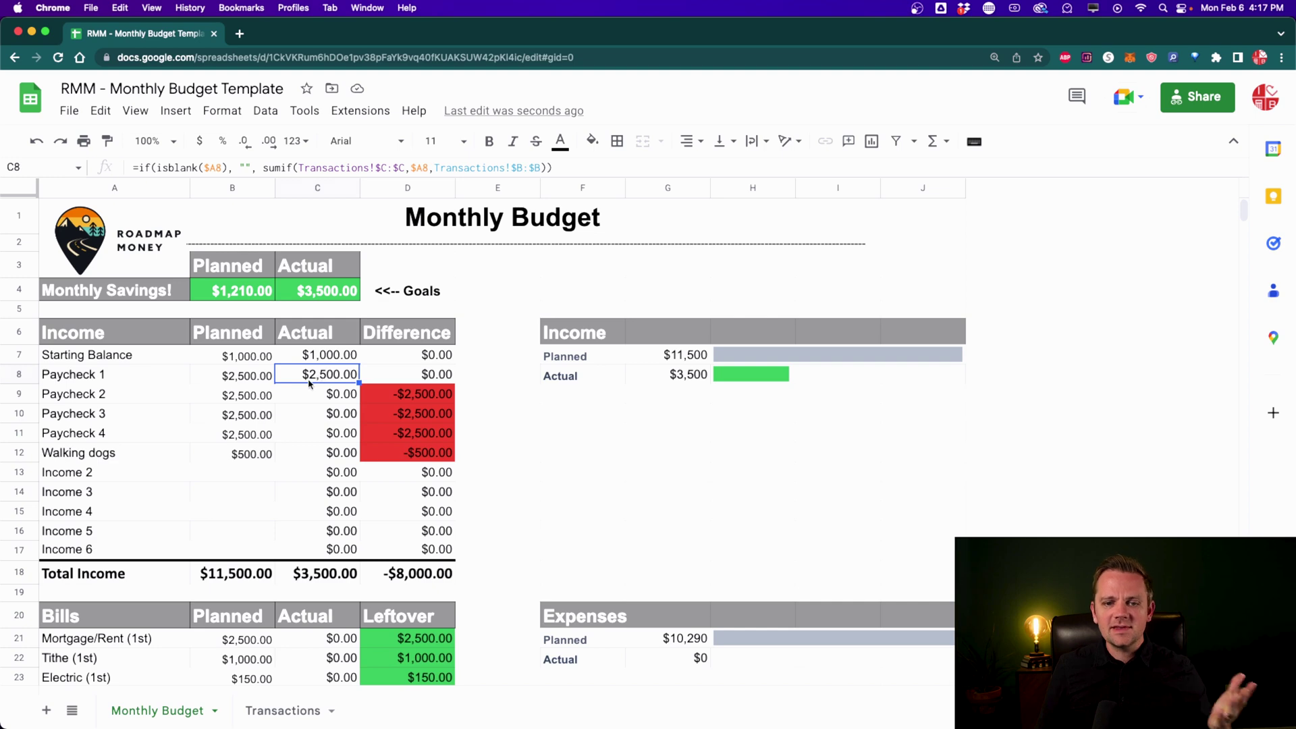
click(330, 291)
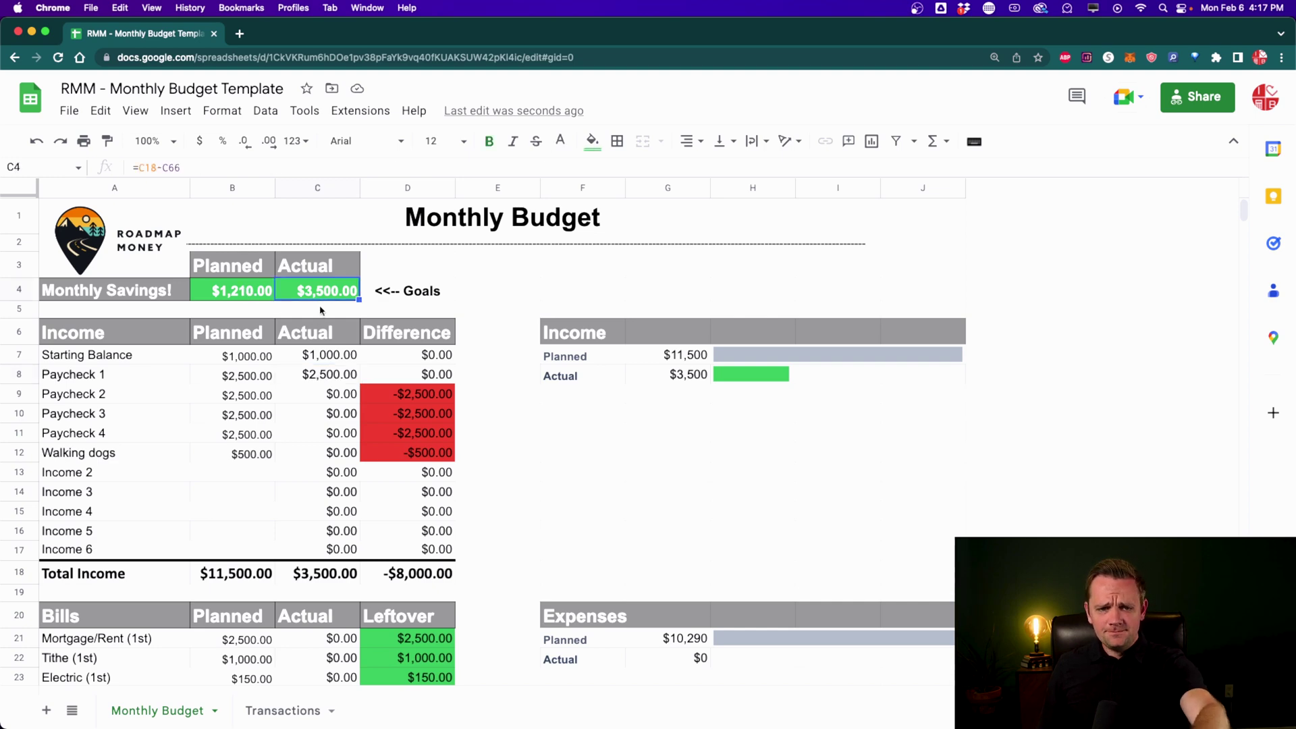
click(278, 714)
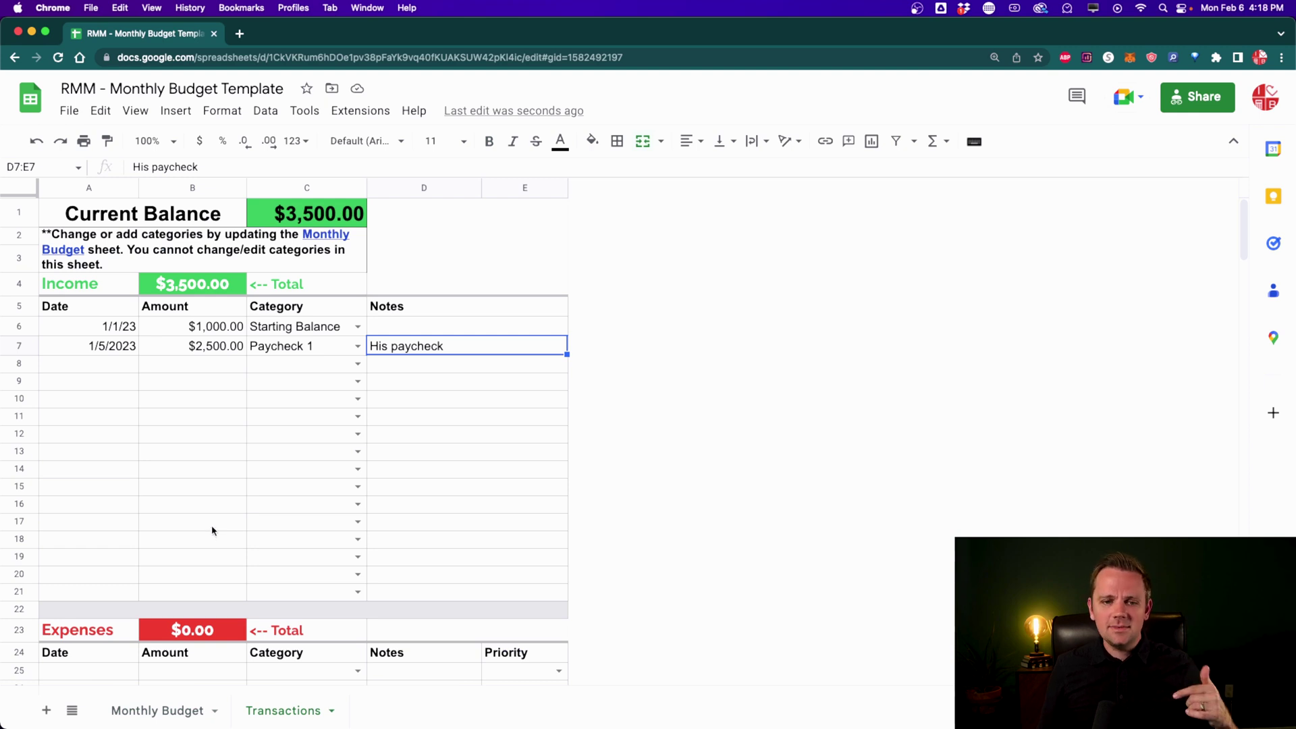
Step: Start an expense in row 25 dated 1/1/2023 for $500
scroll(212, 531, down, 5)
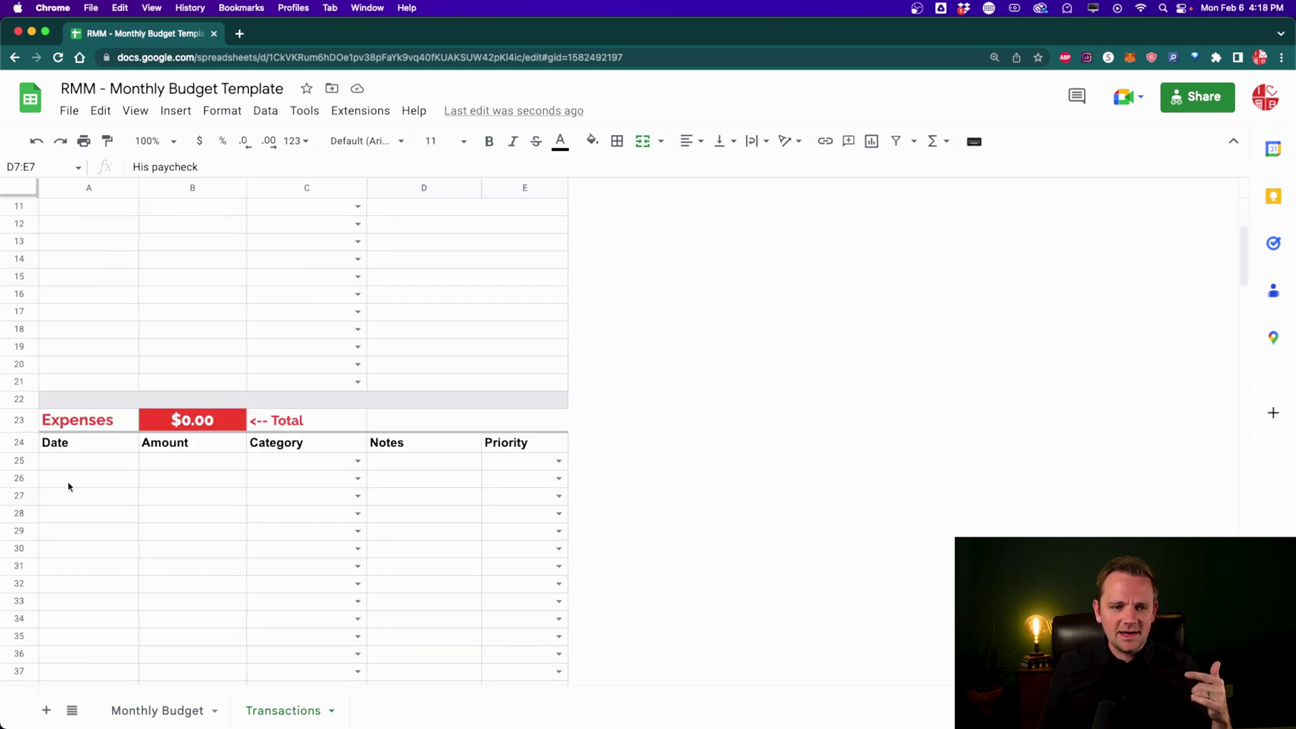
click(61, 469)
text(1/)
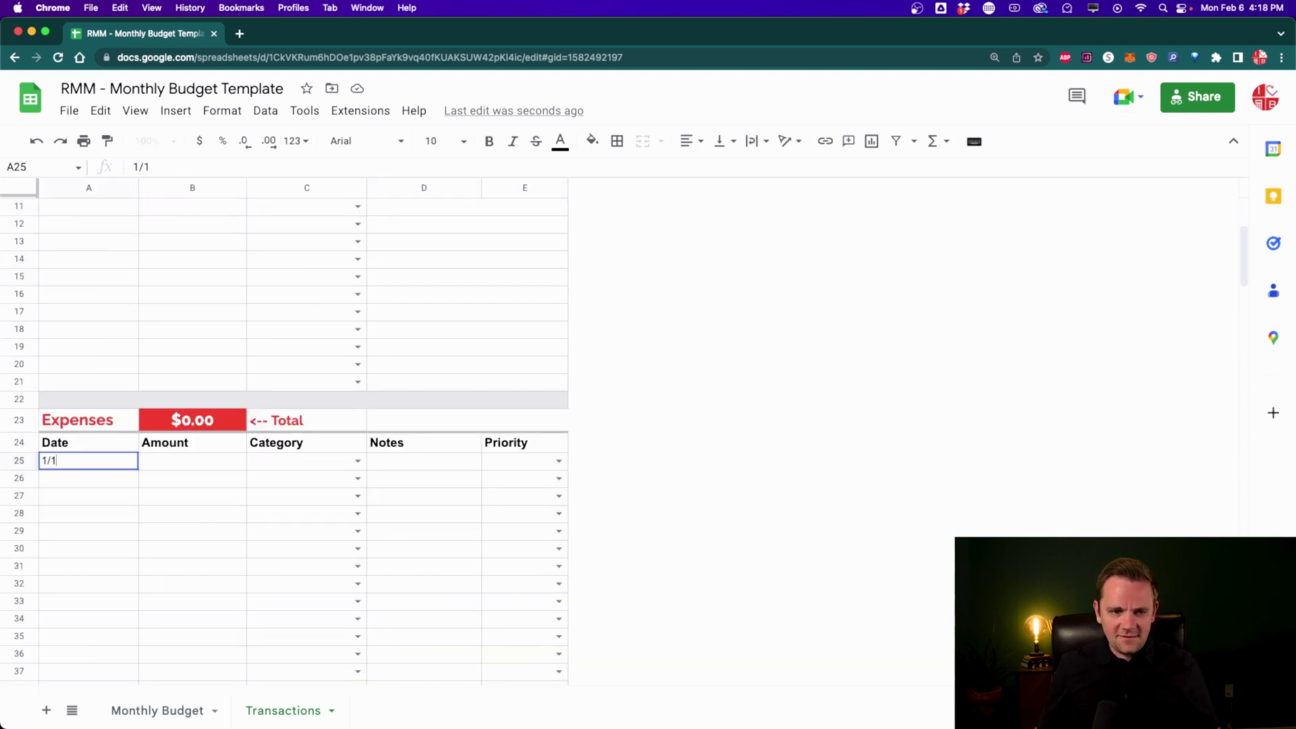
text(1/2023)
key(Tab)
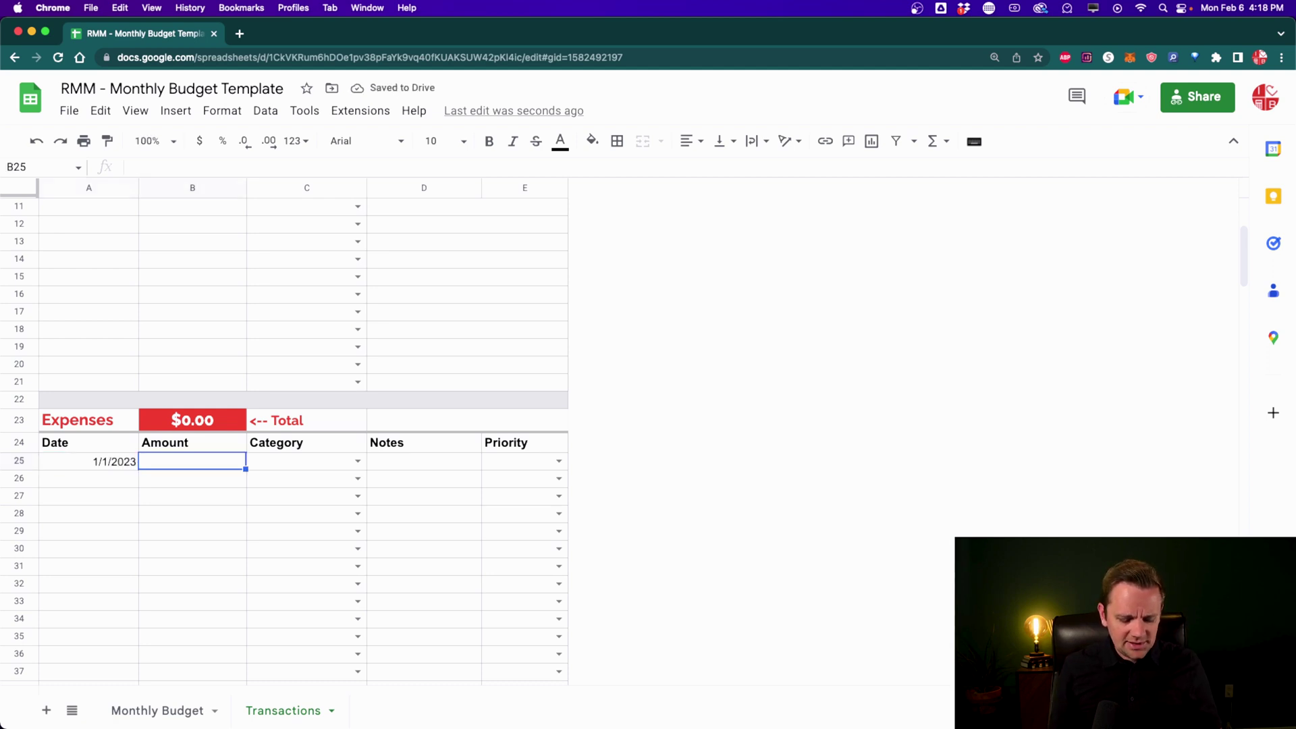
text(500)
key(Tab)
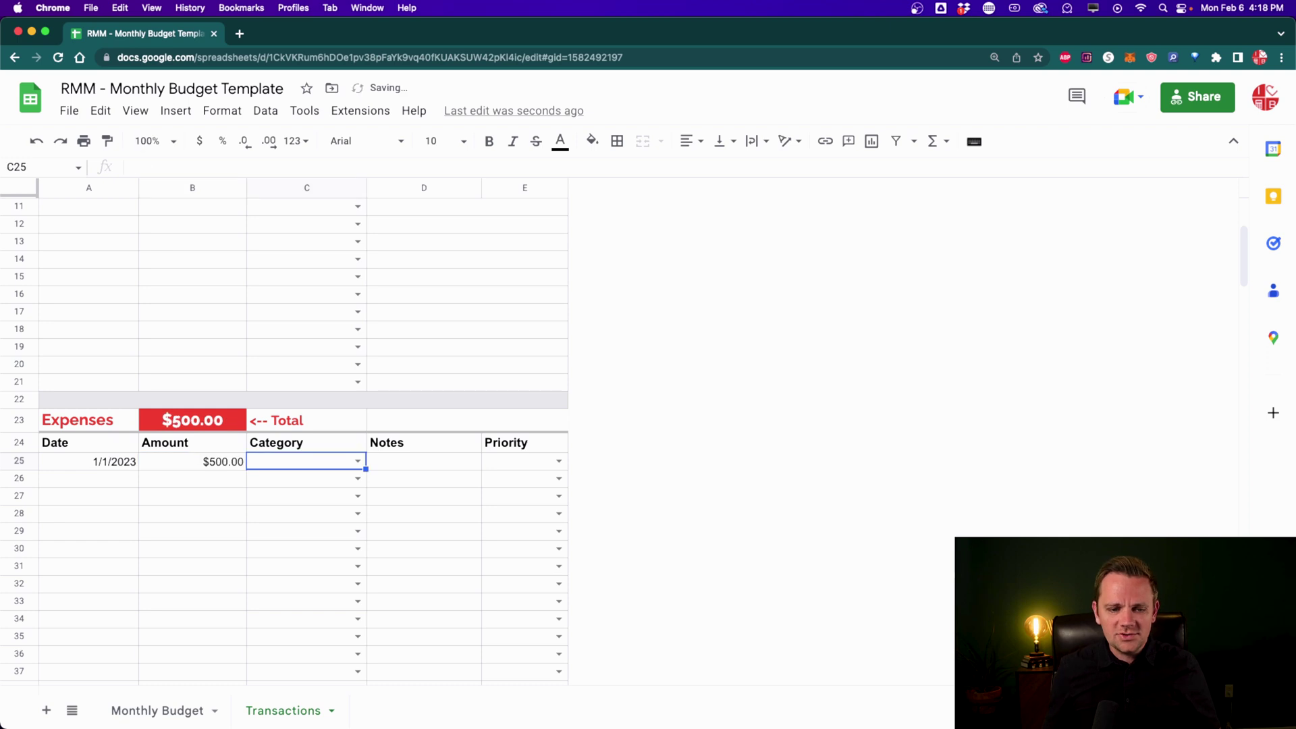
Step: Categorize the expense as Groceries and add the note Costco
text(gro)
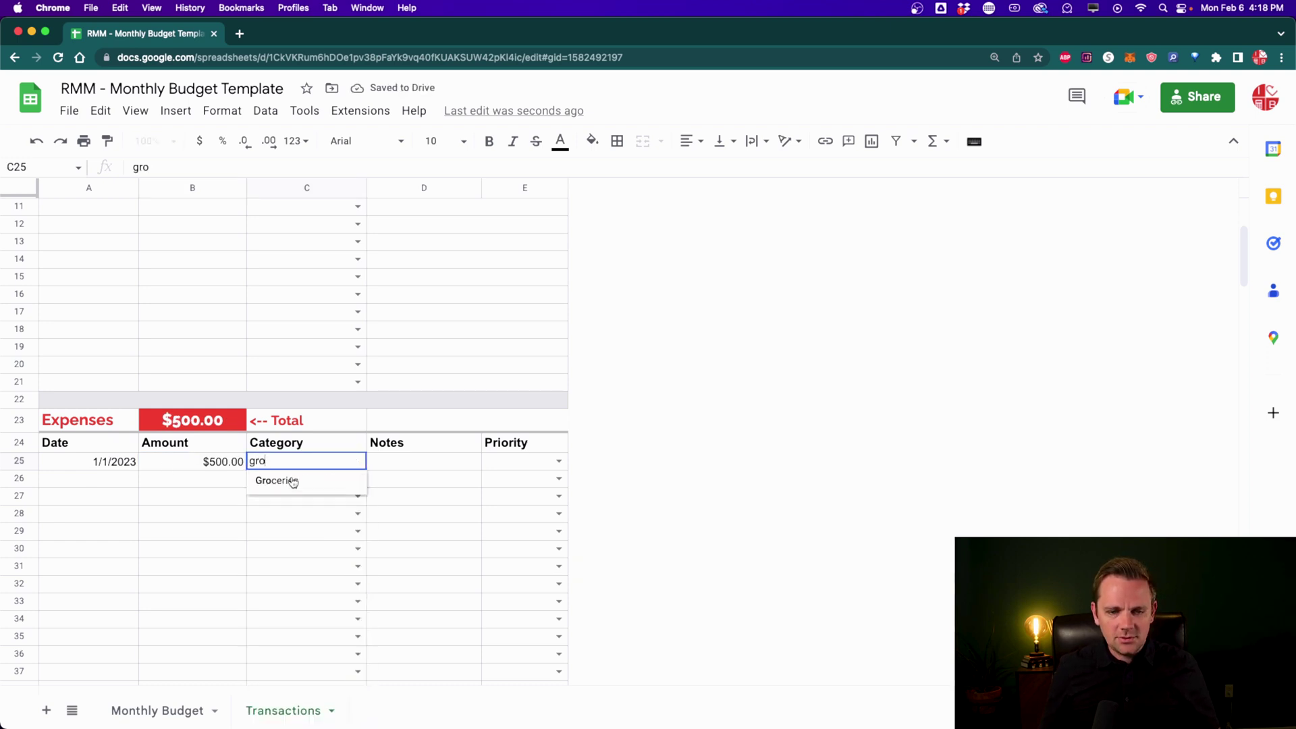
click(295, 486)
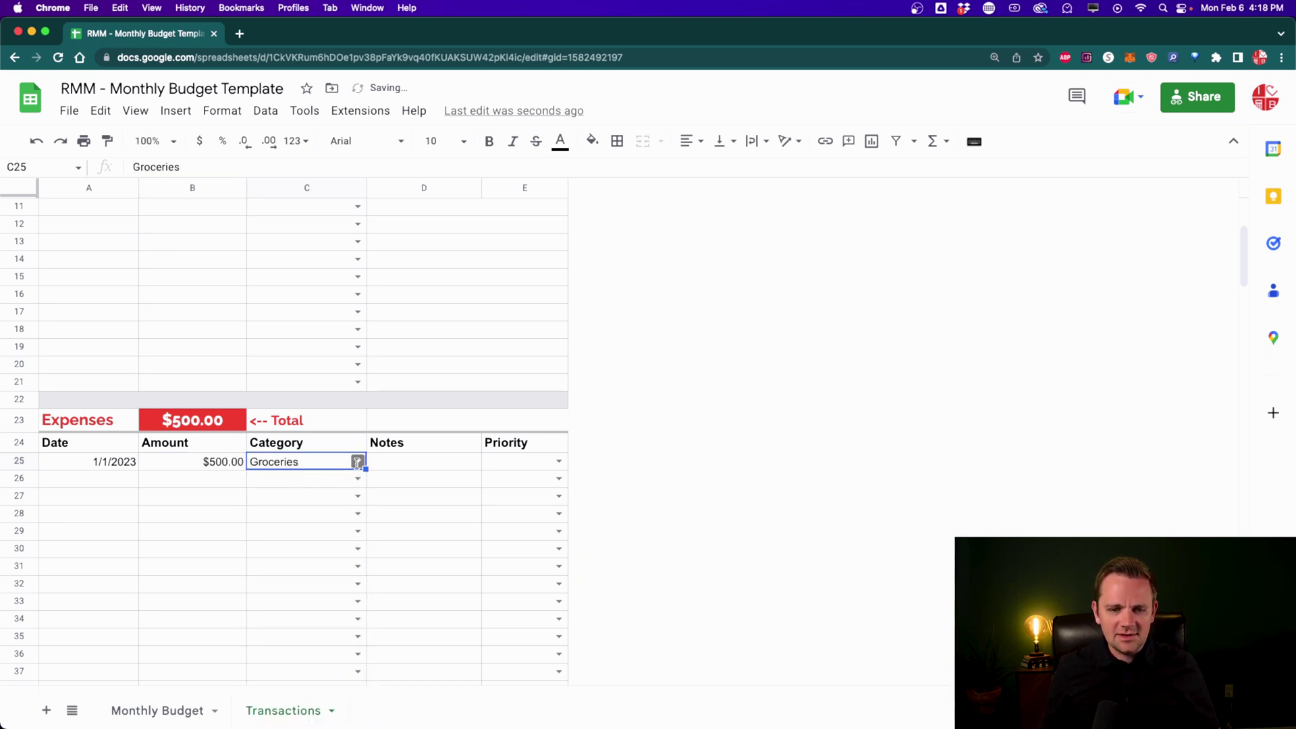
scroll(301, 573, down, 5)
scroll(301, 577, up, 5)
click(295, 480)
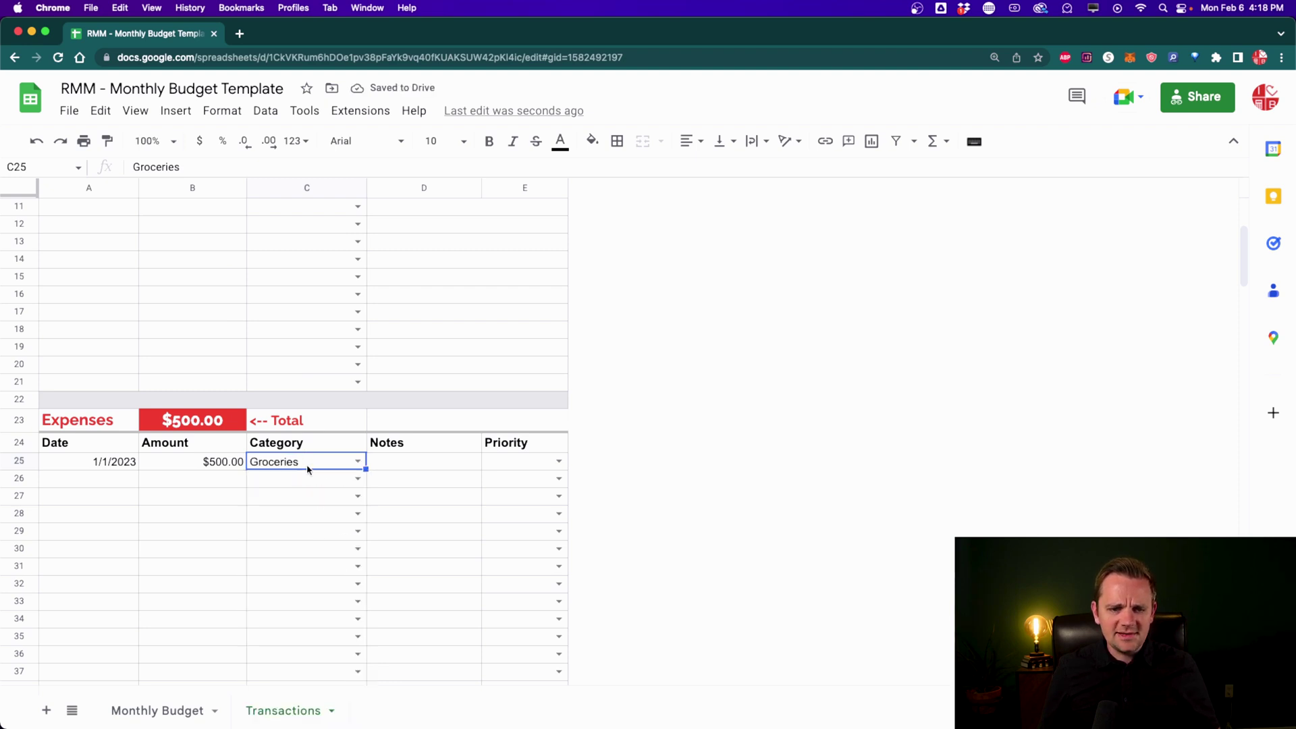
click(403, 467)
text(Co)
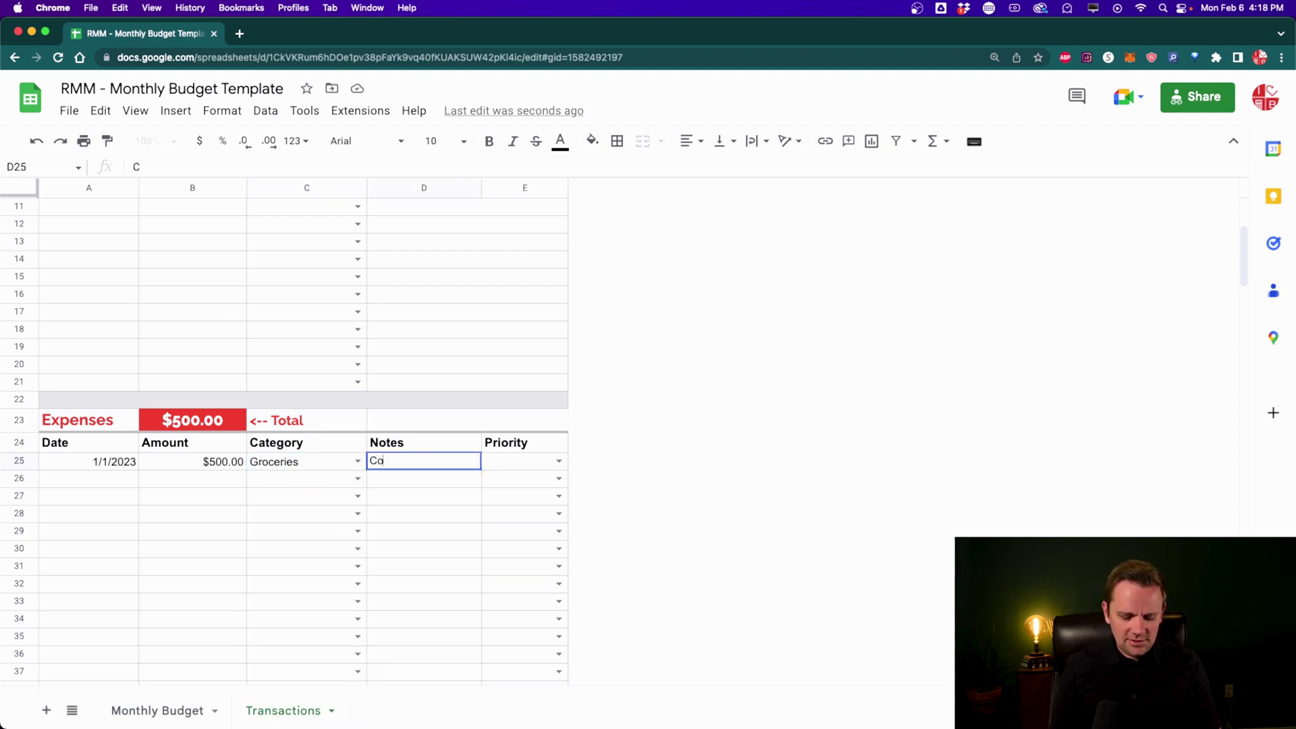
text(stco)
key(Tab)
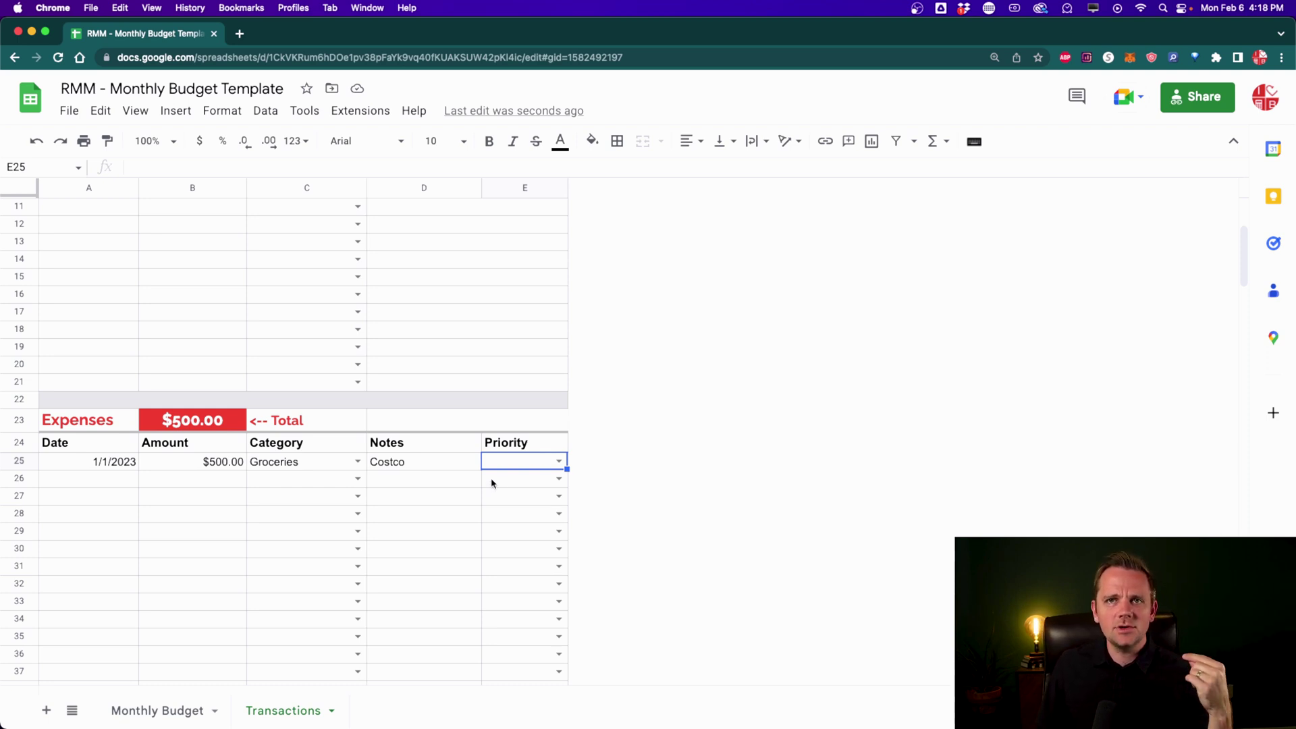
Step: Set the Costco expense's Priority in E25 to Need it
click(557, 462)
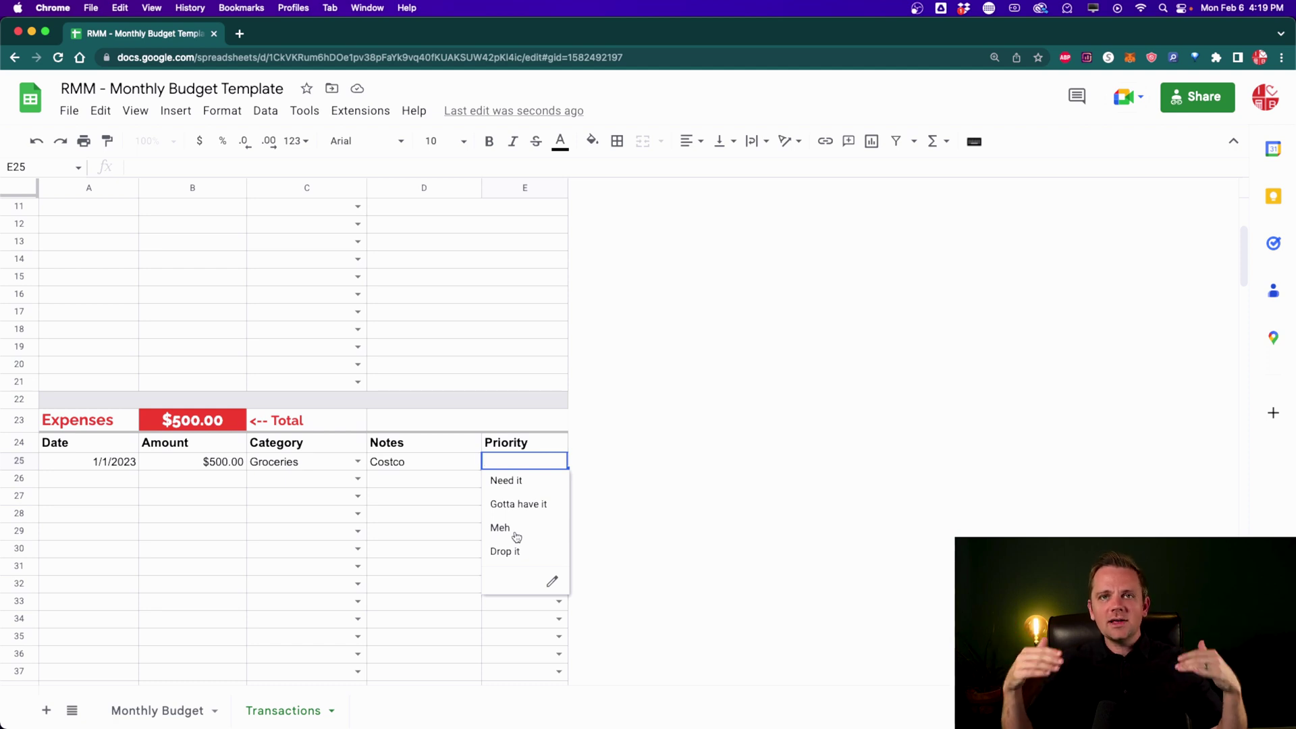
click(513, 481)
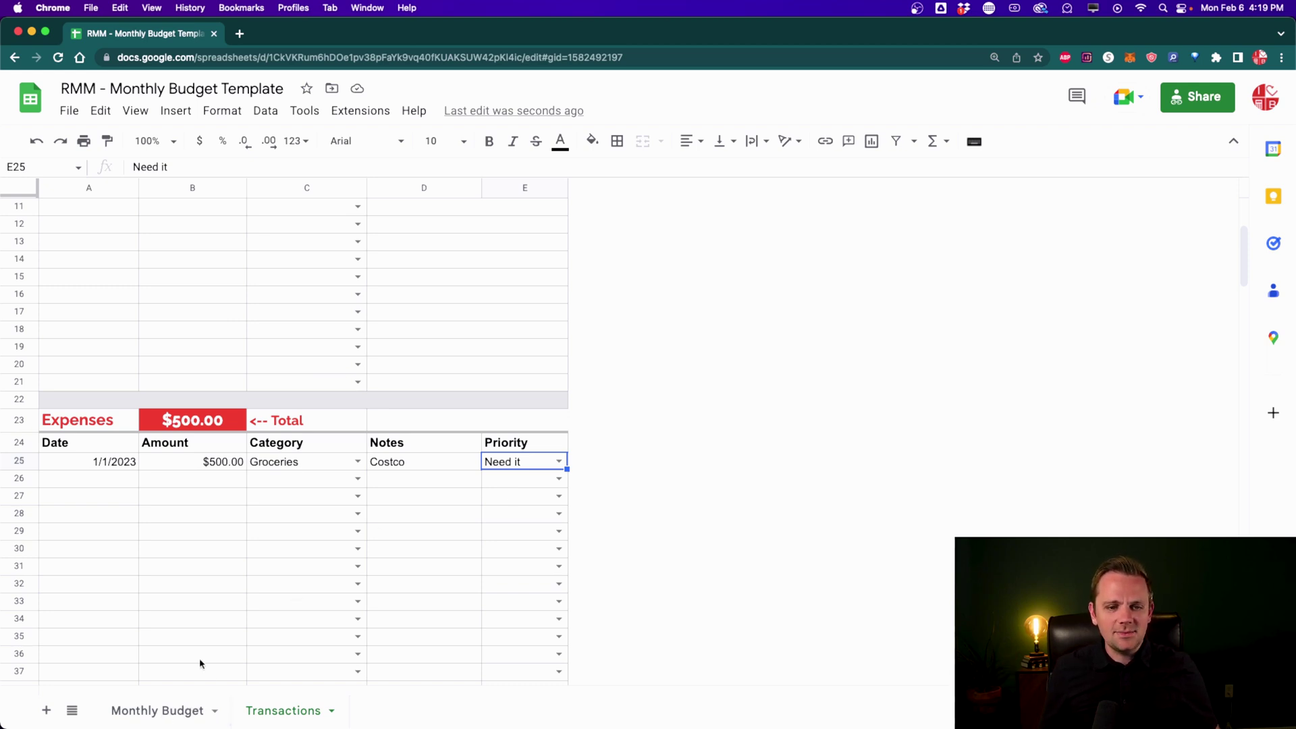
Step: Scroll up on Transactions to check the $3,000.00 Current Balance
scroll(201, 660, up, 5)
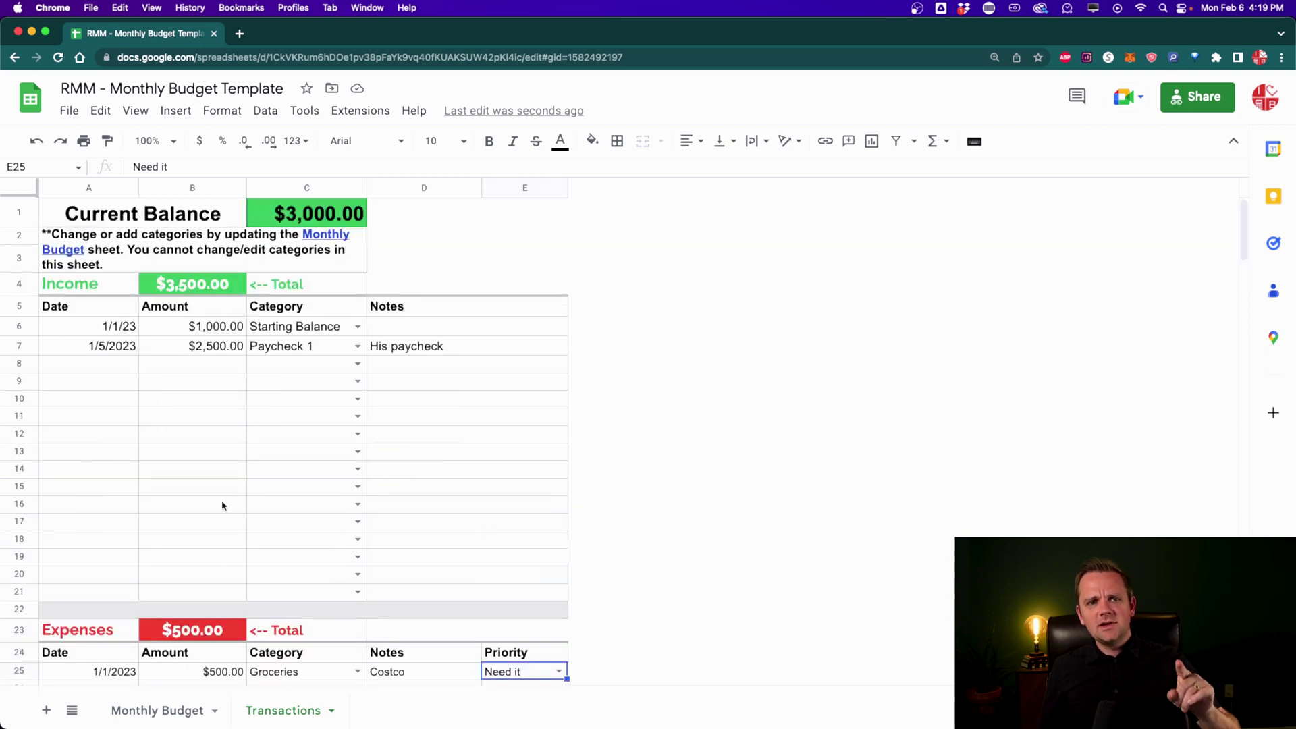